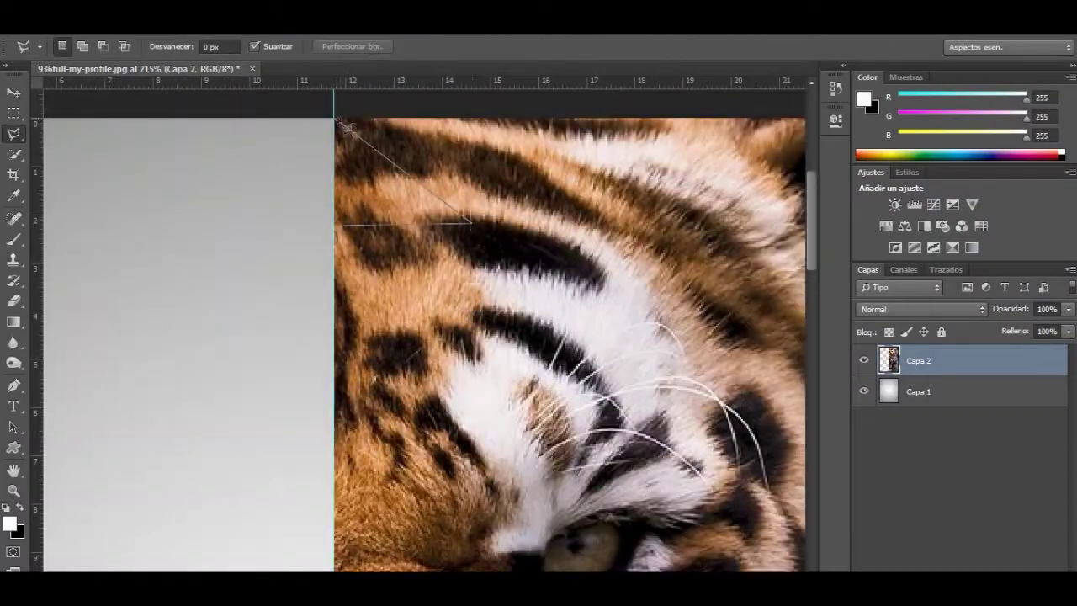
# Outline the first two triangles at the top-left of the tiger image
pyautogui.click(509, 119)
pyautogui.click(473, 222)
pyautogui.click(580, 174)
pyautogui.click(569, 252)
pyautogui.click(474, 223)
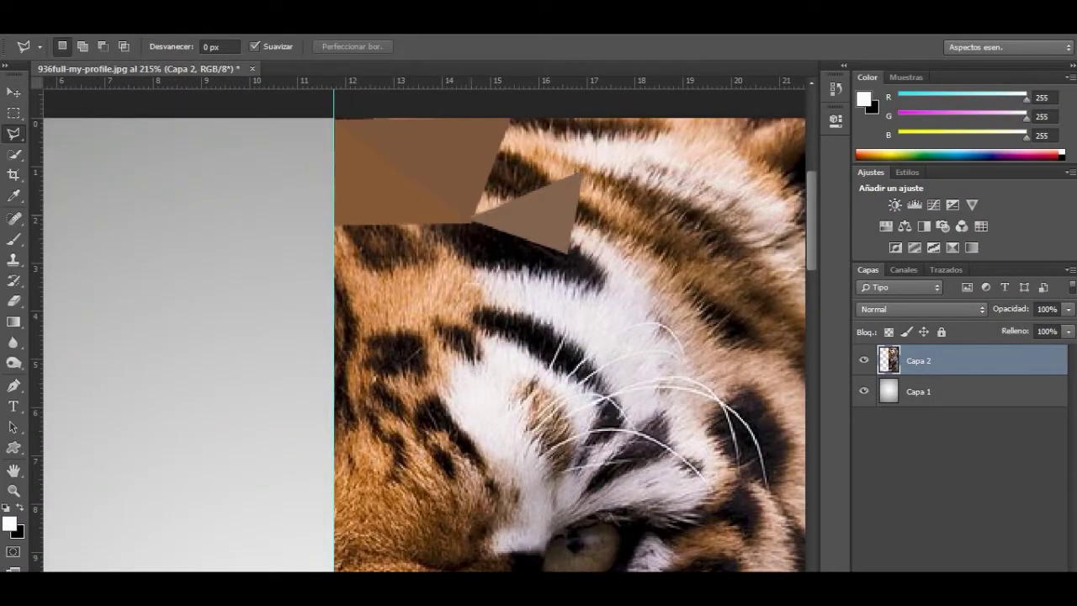
pyautogui.scroll(-2, 474, 223)
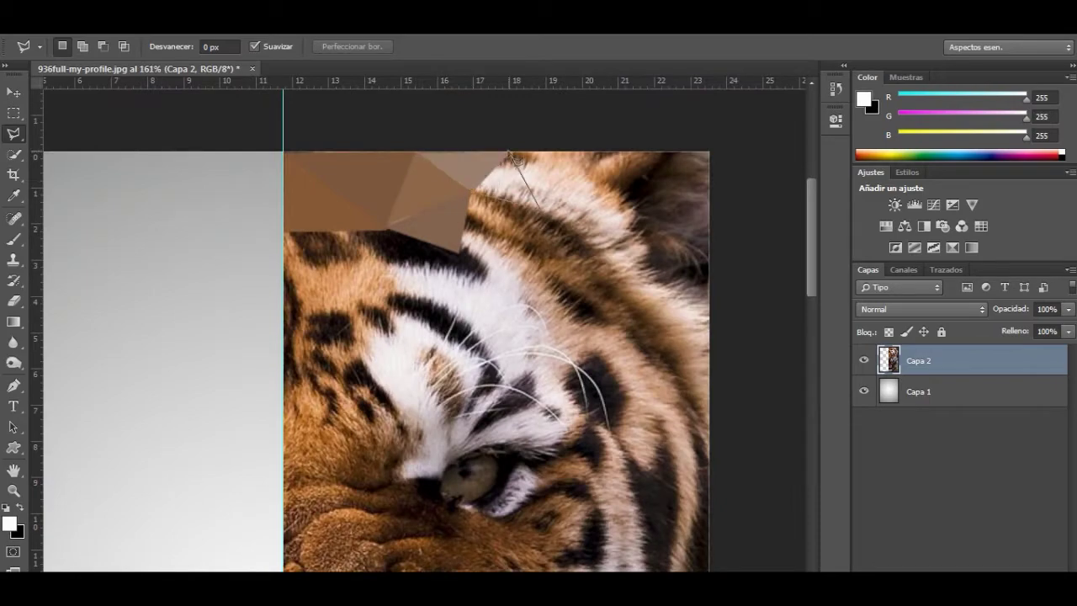
pyautogui.scroll(3, 509, 155)
pyautogui.scroll(-3, 471, 157)
pyautogui.scroll(3, 448, 157)
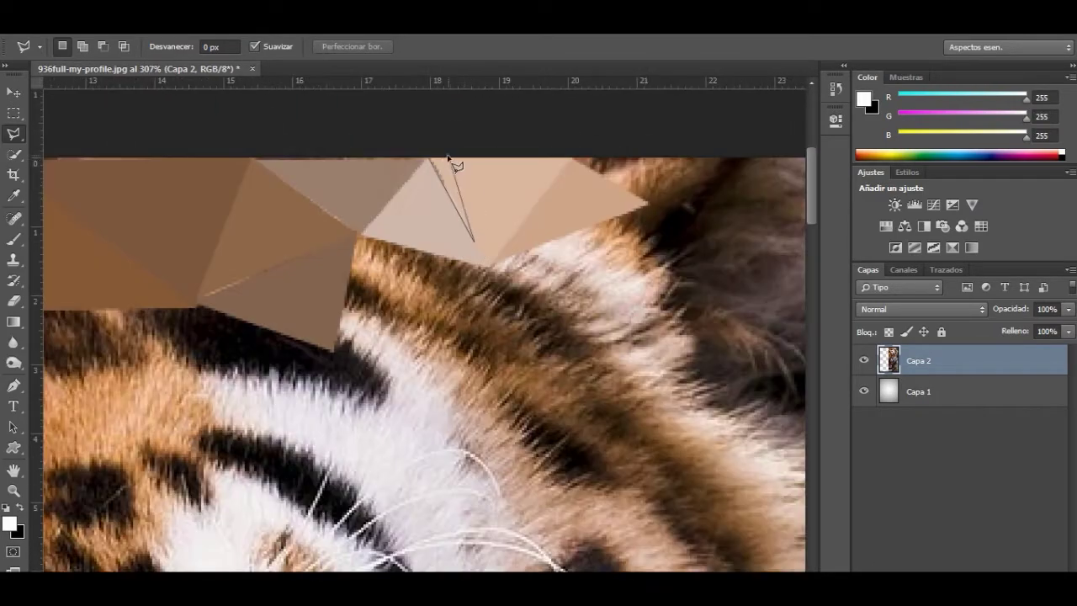
pyautogui.scroll(-2, 471, 192)
pyautogui.scroll(2, 471, 192)
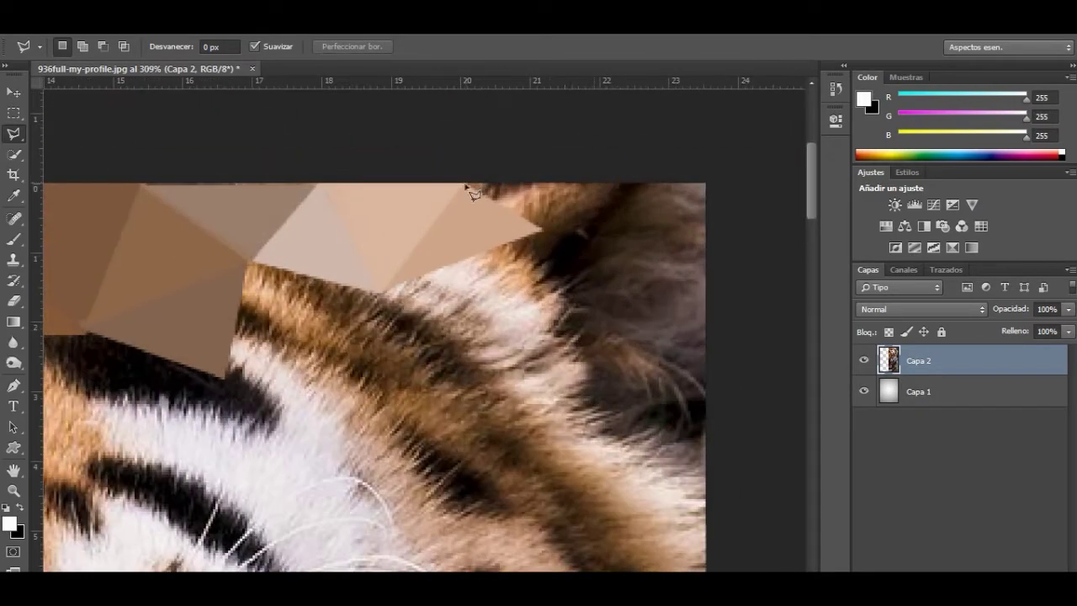
# Outline an upper-right top-edge triangle and fill it with its averaged colour
pyautogui.click(541, 228)
pyautogui.click(592, 262)
pyautogui.doubleClick(706, 268)
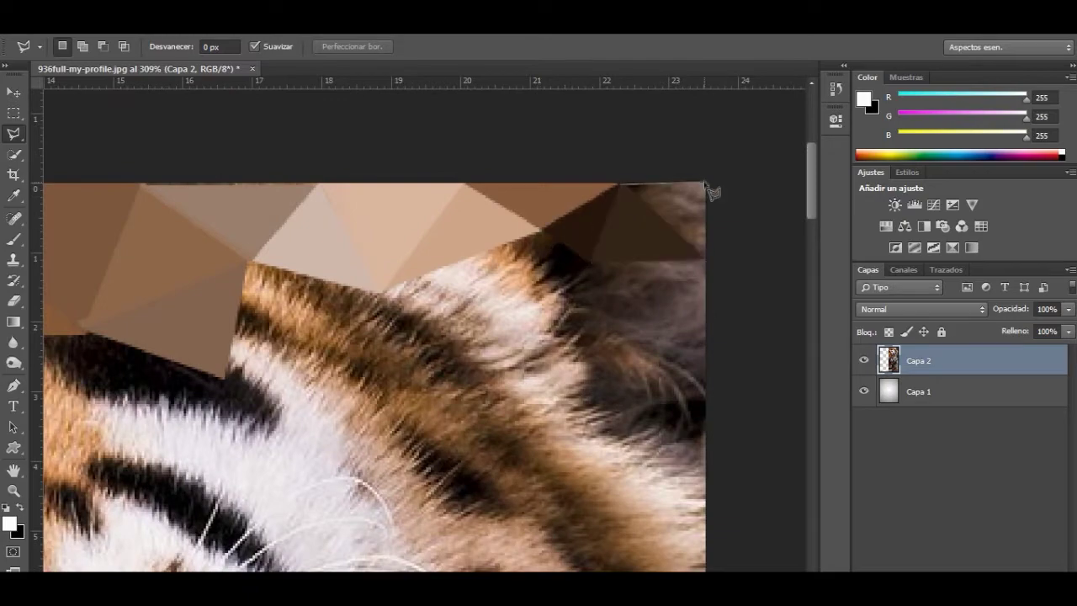
pyautogui.scroll(1, 516, 309)
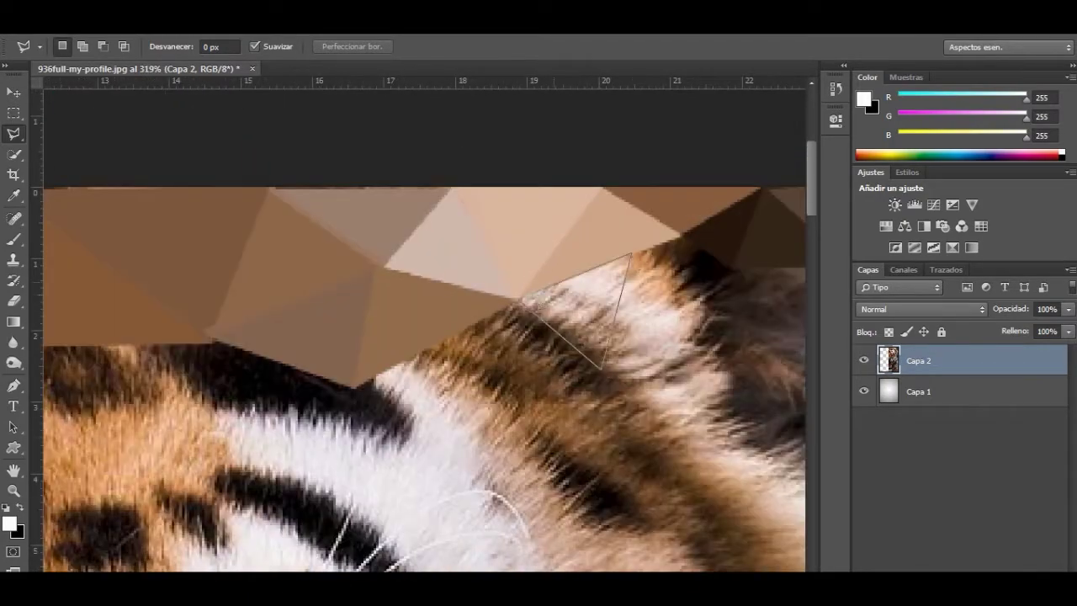
pyautogui.doubleClick(602, 368)
pyautogui.hotkey('ctrl', 'f')
# Fill the next upper-right triangles with flat dark brown averaged colour
pyautogui.click(697, 241)
pyautogui.hotkey('ctrl', 'f')
pyautogui.scroll(1, 698, 241)
pyautogui.click(587, 258)
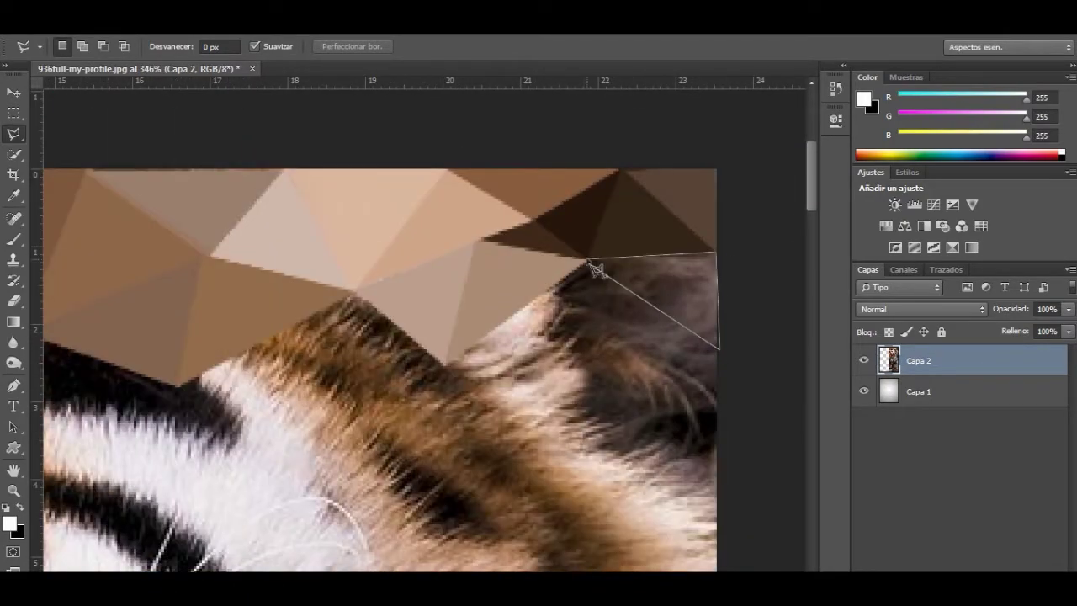
pyautogui.hotkey('ctrl', 'f')
pyautogui.click(446, 366)
# Outline a lower-left triangle and fill it with its averaged brown
pyautogui.click(553, 288)
pyautogui.click(575, 367)
pyautogui.click(446, 366)
pyautogui.hotkey('ctrl', 'f')
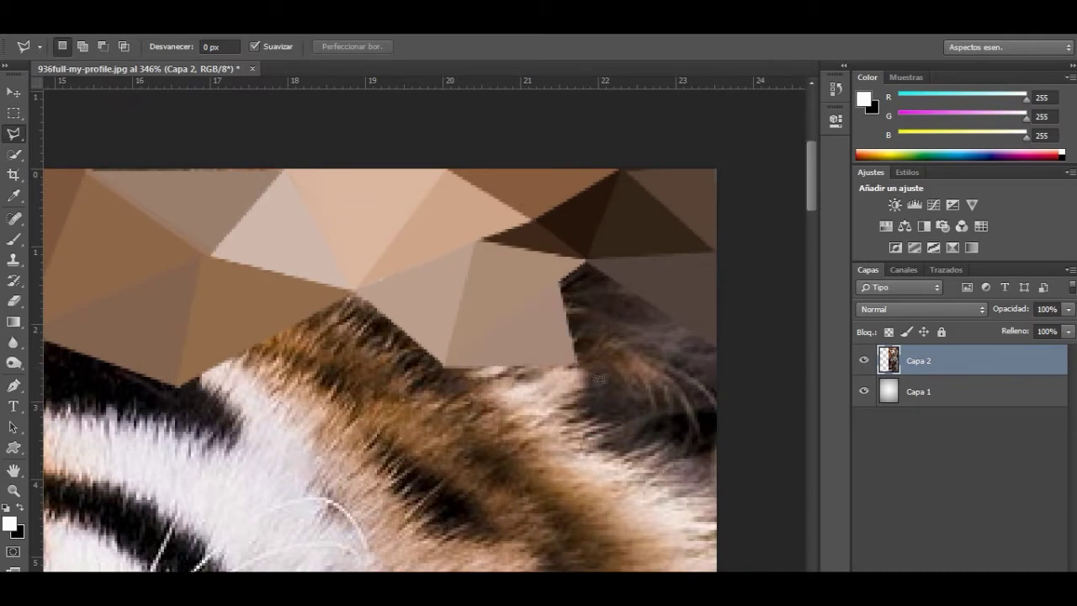
pyautogui.scroll(1, 718, 352)
# Outline a triangle facet on the right and fill it with its average colour
pyautogui.click(683, 286)
pyautogui.click(595, 352)
pyautogui.click(714, 404)
pyautogui.click(683, 287)
pyautogui.hotkey('ctrl', 'f')
pyautogui.scroll(-1, 421, 205)
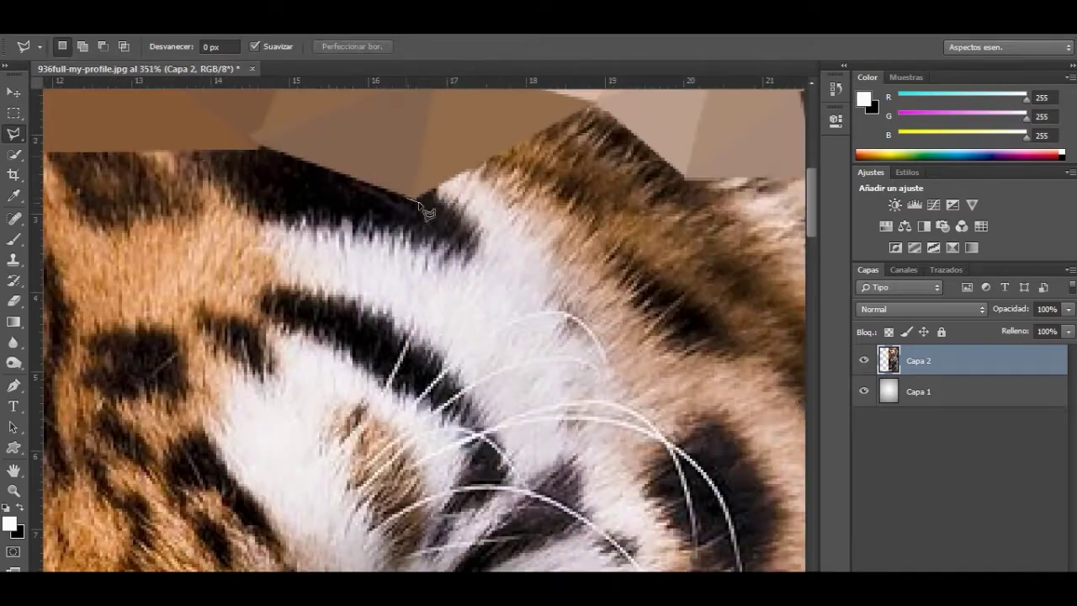
# Fill more triangles along the image's left edge with flat brown averaged colour
pyautogui.click(198, 152)
pyautogui.hotkey('ctrl', 'f')
pyautogui.scroll(1, 210, 147)
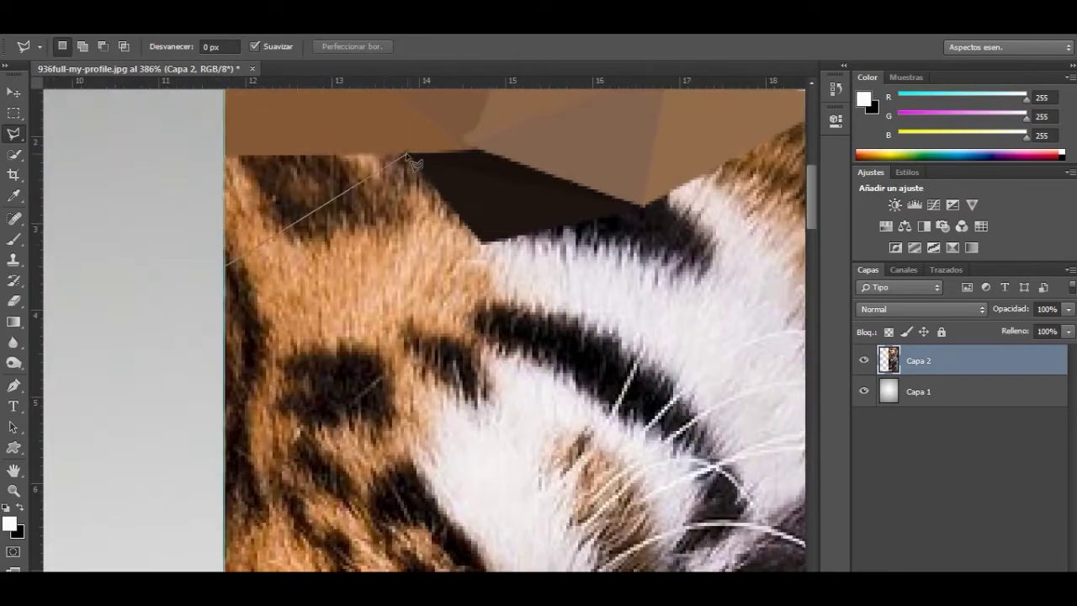
pyautogui.click(223, 261)
pyautogui.hotkey('ctrl', 'f')
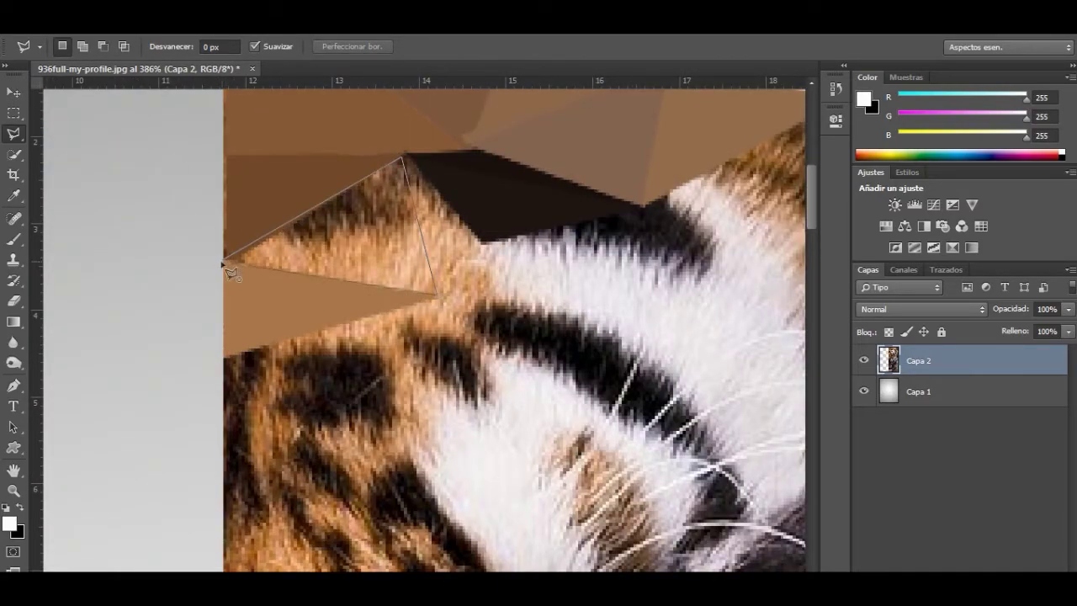
pyautogui.click(225, 259)
pyautogui.hotkey('ctrl', 'f')
pyautogui.scroll(-1, 530, 231)
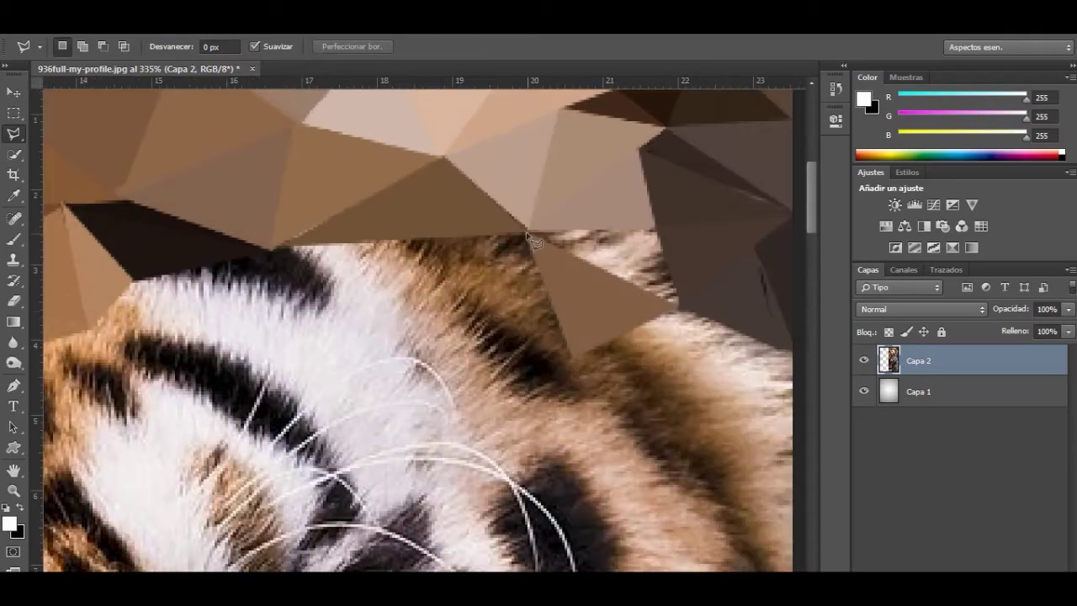
pyautogui.scroll(-1, 531, 234)
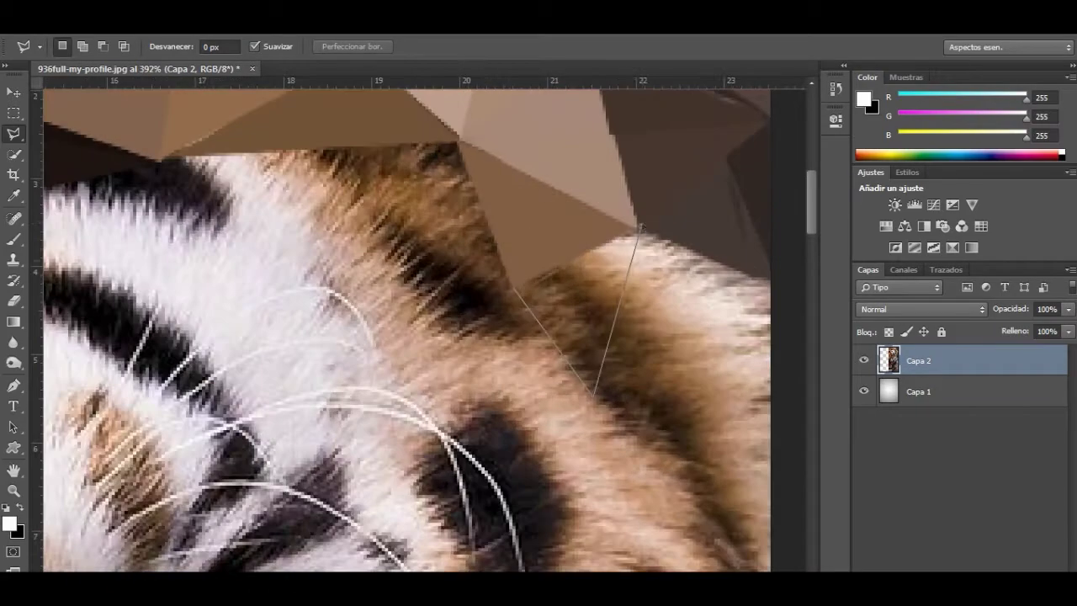
# Outline a forehead triangle and fill it with its averaged colour
pyautogui.click(320, 183)
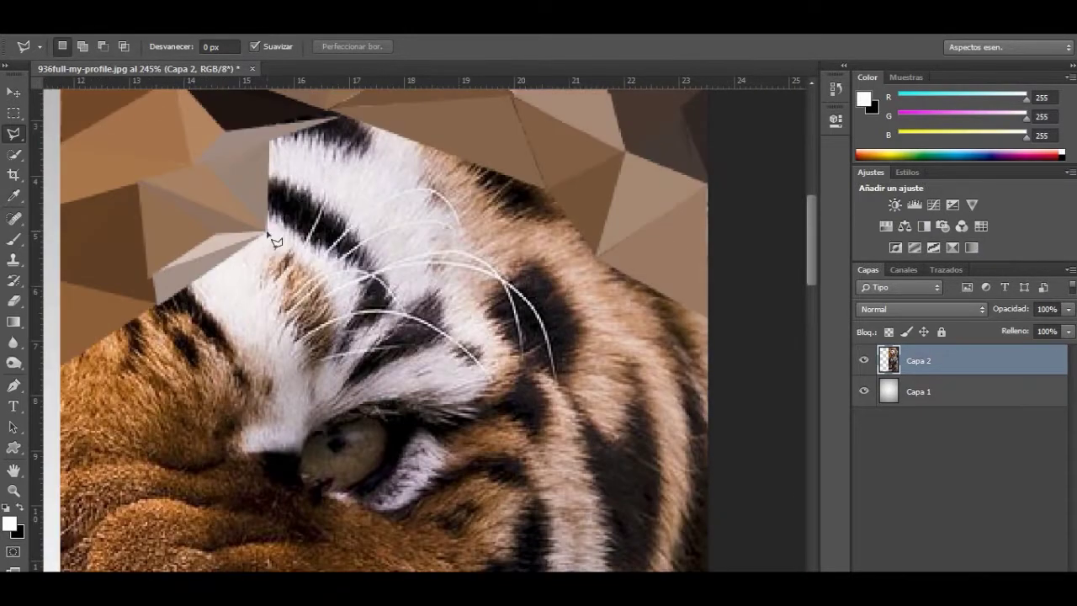
pyautogui.scroll(1, 275, 242)
pyautogui.scroll(1, 289, 126)
pyautogui.scroll(1, 277, 140)
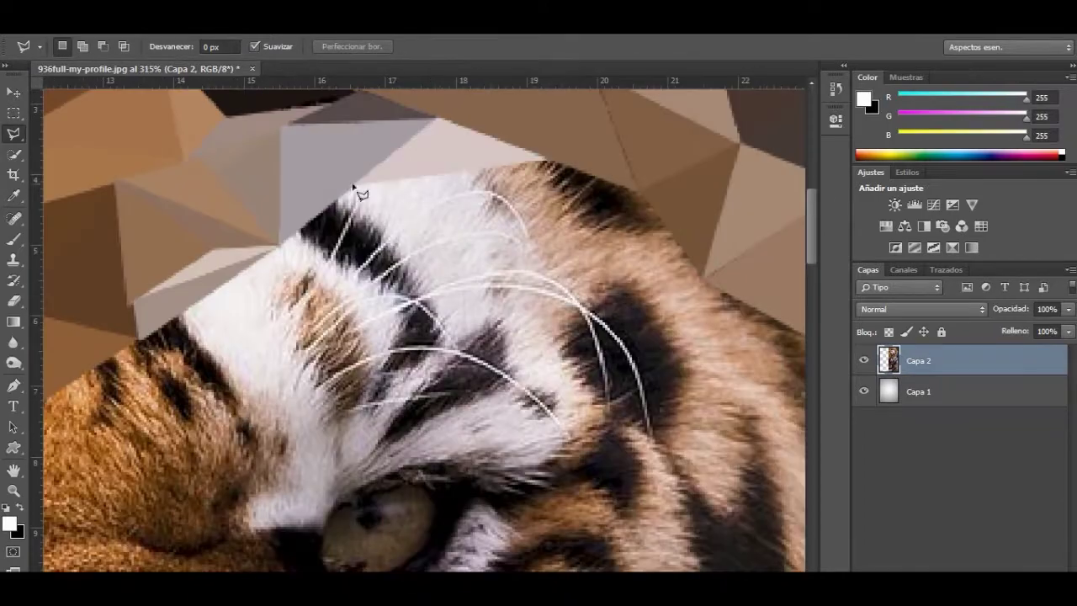
pyautogui.click(636, 187)
pyautogui.click(699, 277)
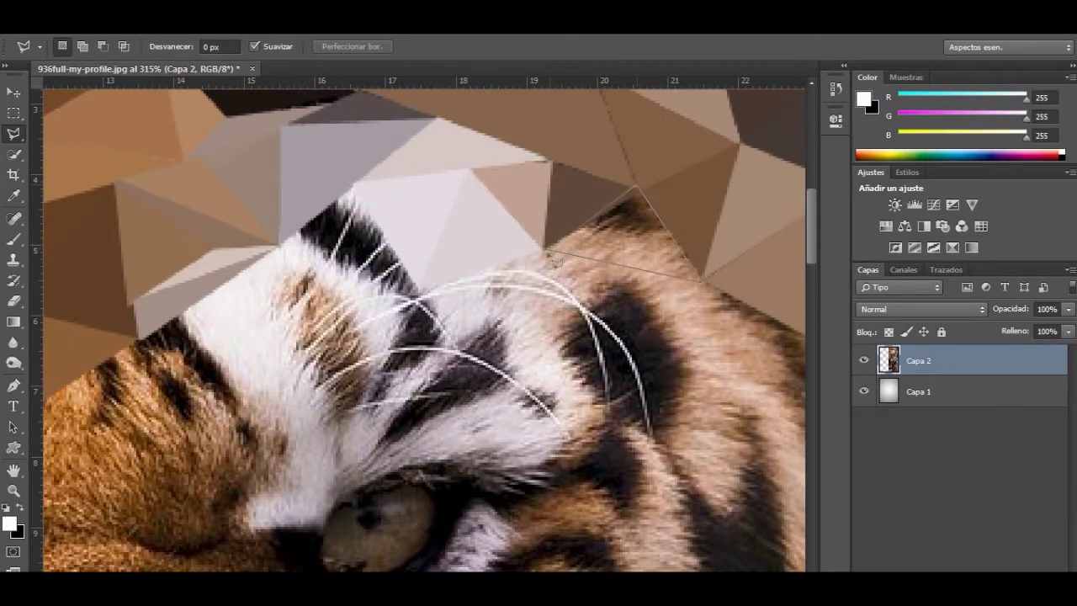
pyautogui.click(551, 257)
pyautogui.hotkey('ctrl', 'f')
# Add a flat averaged-colour triangle on the left forehead and deselect it
pyautogui.moveTo(345, 269); pyautogui.dragTo(384, 244)
pyautogui.click(284, 244)
pyautogui.click(319, 313)
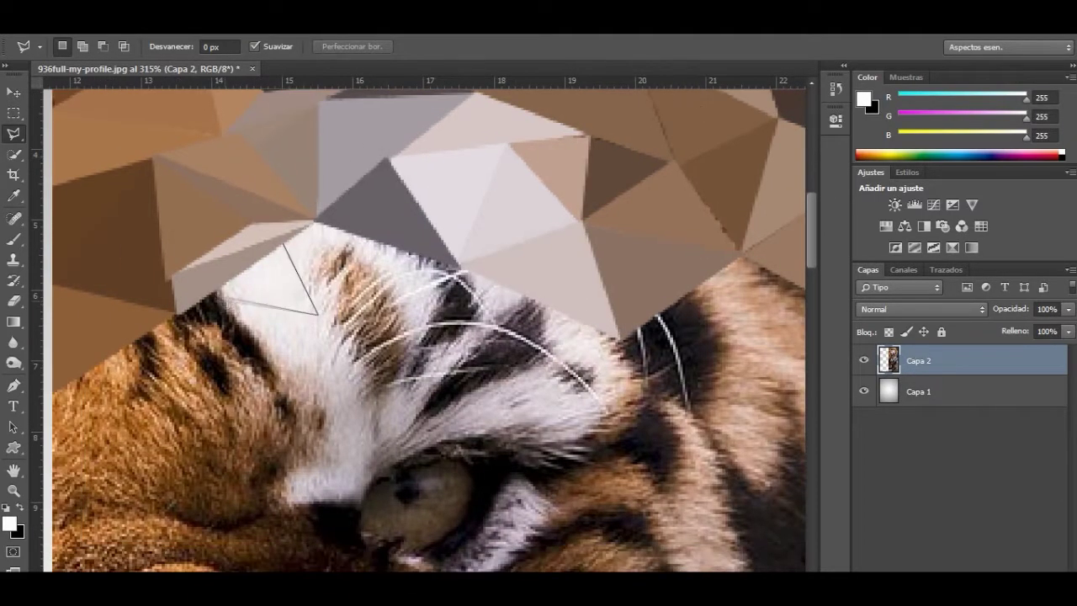
pyautogui.click(336, 312)
pyautogui.hotkey('ctrl', 'f')
# Outline and fill a facet beside the eye, extending toward the lower-right corner
pyautogui.hotkey('ctrl', 'f')
pyautogui.hotkey('ctrl', 'd')
pyautogui.scroll(-1, 359, 248)
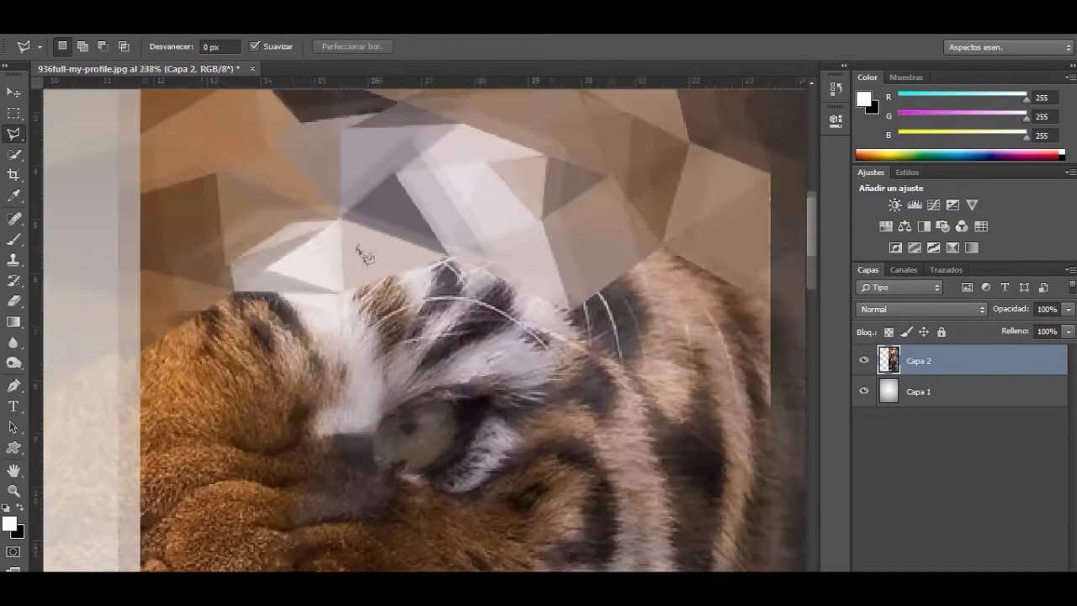
pyautogui.click(495, 356)
pyautogui.click(500, 284)
pyautogui.scroll(2, 528, 346)
pyautogui.click(390, 207)
pyautogui.hotkey('ctrl', 'f')
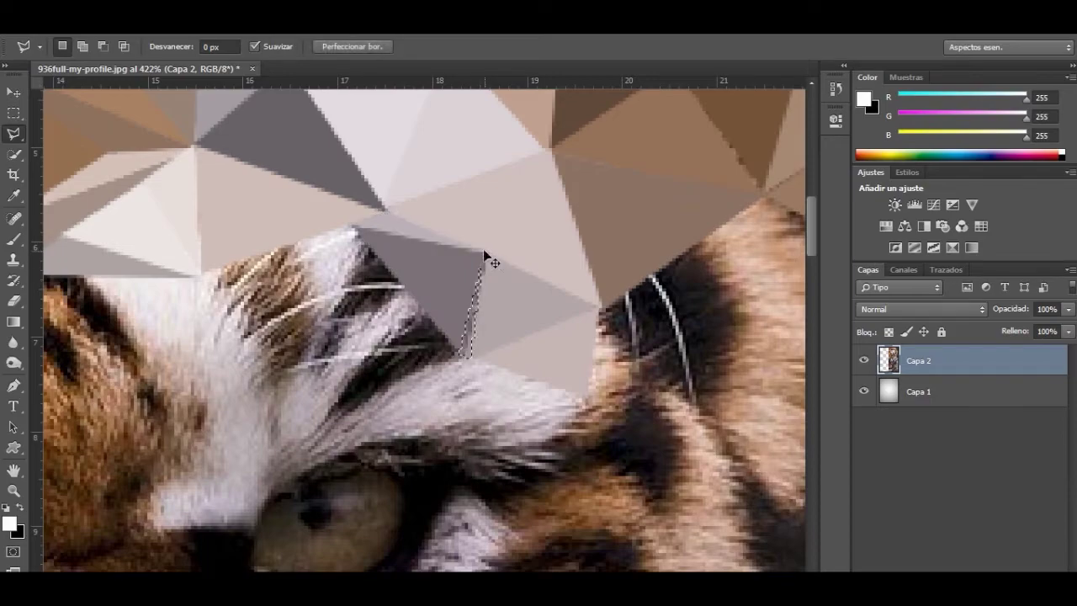
pyautogui.scroll(-3, 484, 251)
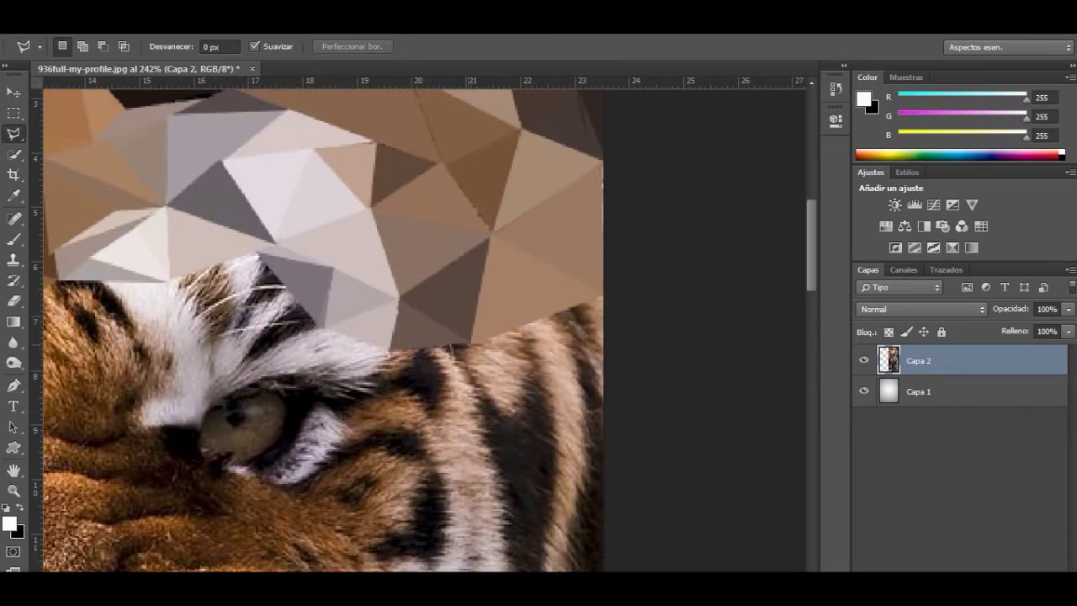
pyautogui.scroll(1, 500, 303)
pyautogui.click(624, 560)
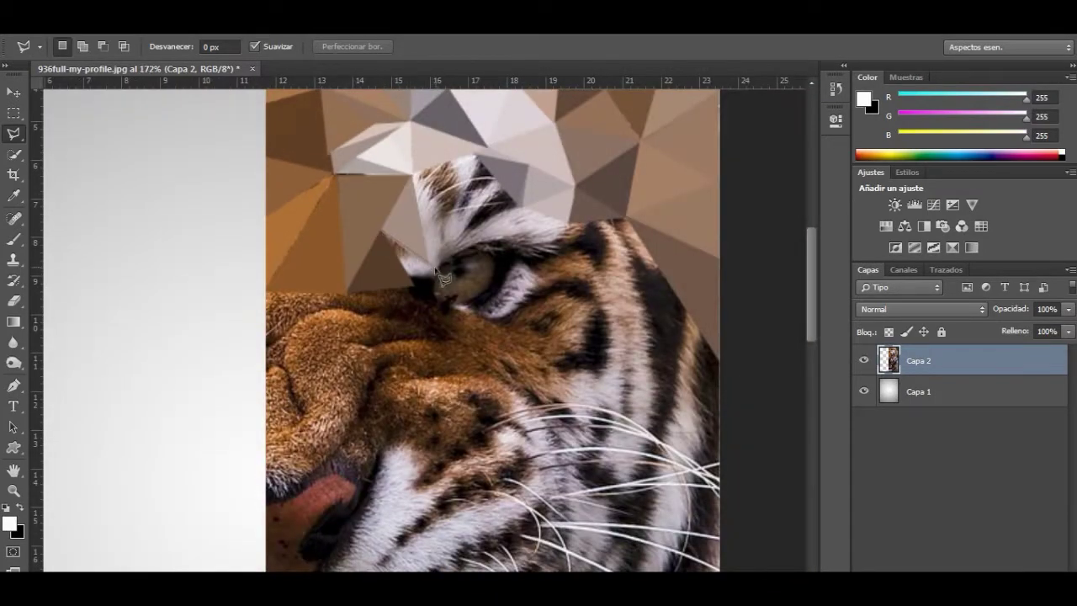
# Fill a triangle near the eye with averaged grey-brown and deselect it
pyautogui.scroll(1, 416, 192)
pyautogui.doubleClick(537, 217)
pyautogui.hotkey('ctrl', 'f')
pyautogui.hotkey('ctrl', 'd')
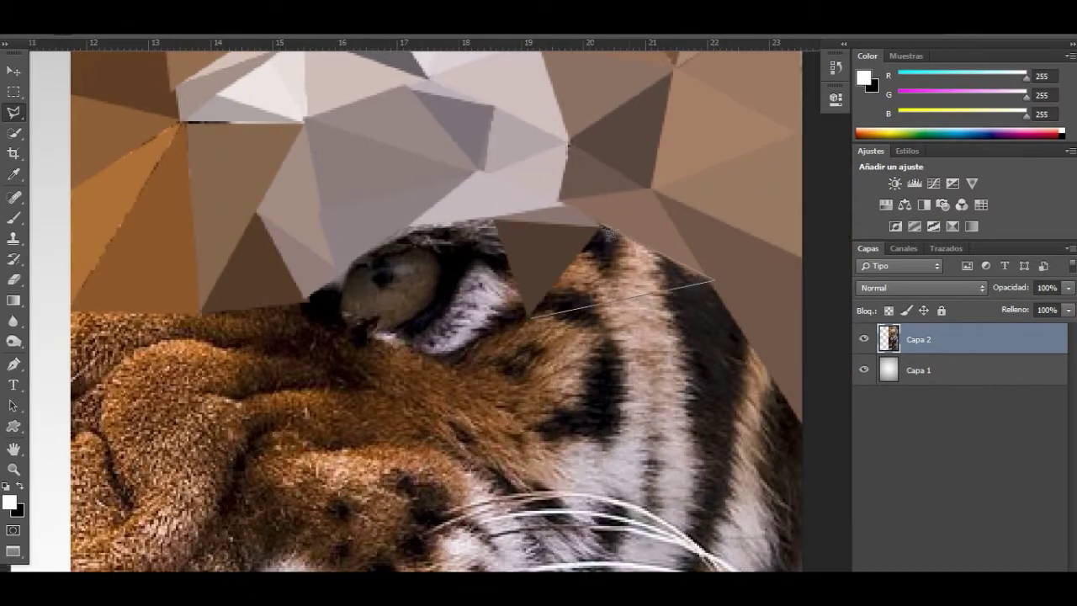
# Fill more triangles near the eye and over the stripes with averaged brown
pyautogui.doubleClick(713, 280)
pyautogui.hotkey('ctrl', 'f')
pyautogui.hotkey('ctrl', 'd')
pyautogui.doubleClick(661, 299)
pyautogui.hotkey('ctrl', 'f')
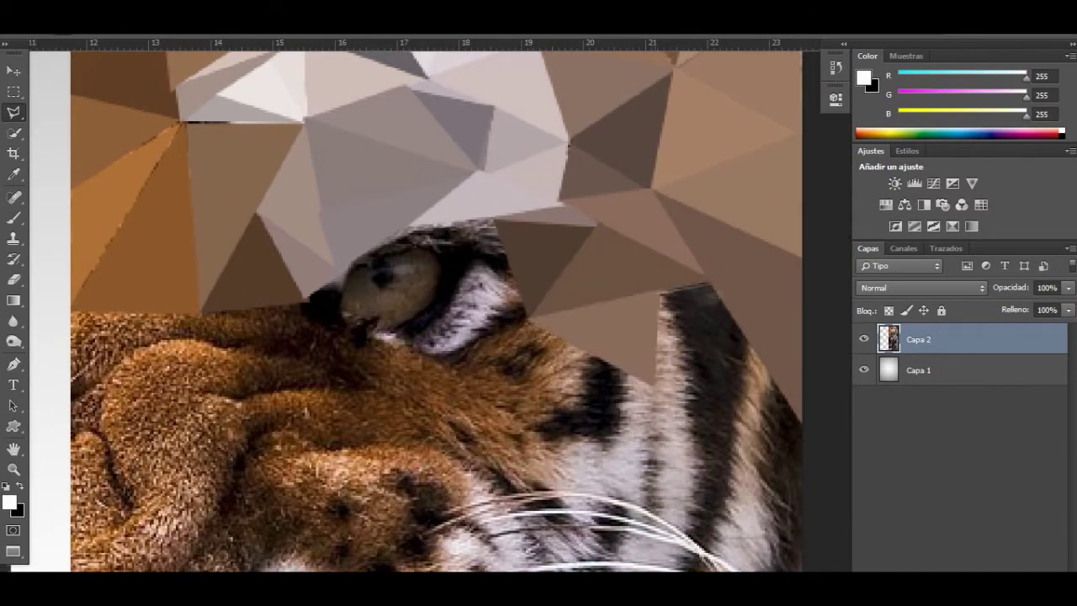
pyautogui.hotkey('ctrl', 'f')
# Fill a thin sliver beside the eye with its average colour and deselect
pyautogui.hotkey('ctrl', '-')
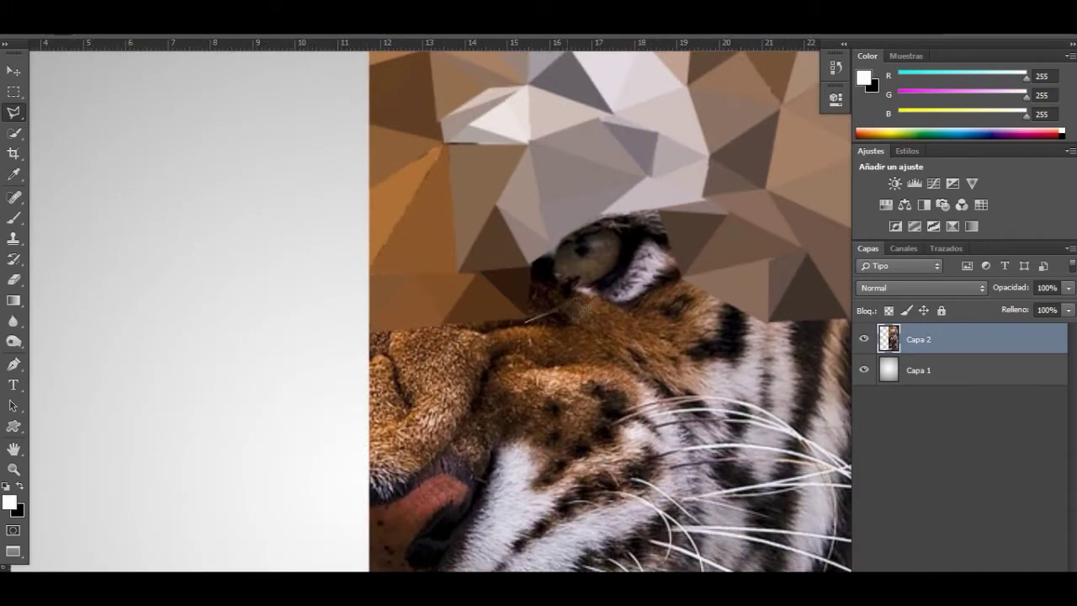
pyautogui.scroll(2, 694, 264)
pyautogui.click(562, 178)
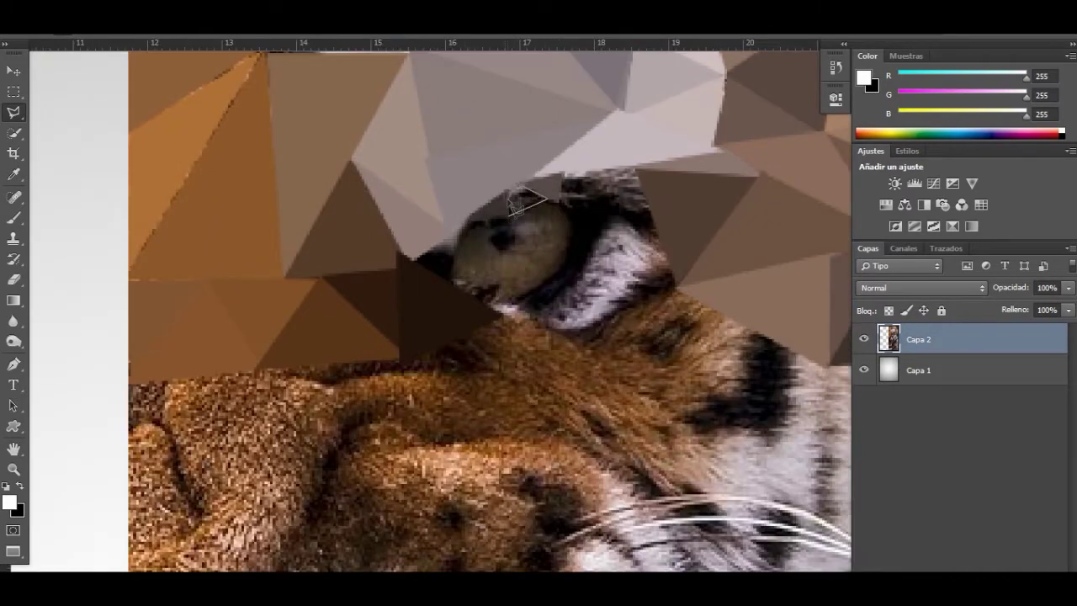
pyautogui.hscroll(2, 515, 205)
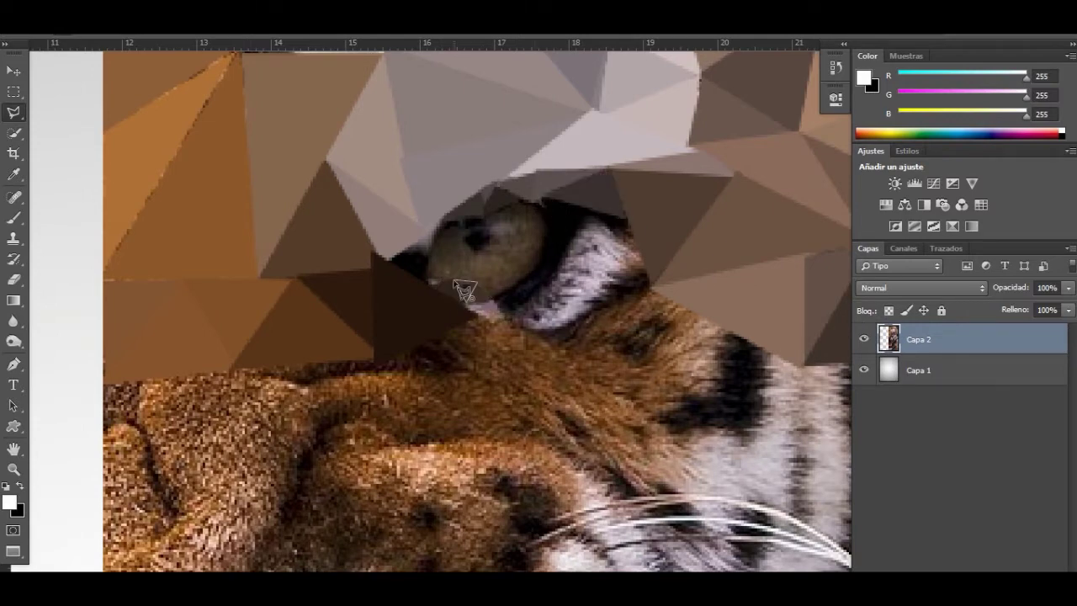
pyautogui.scroll(1, 496, 320)
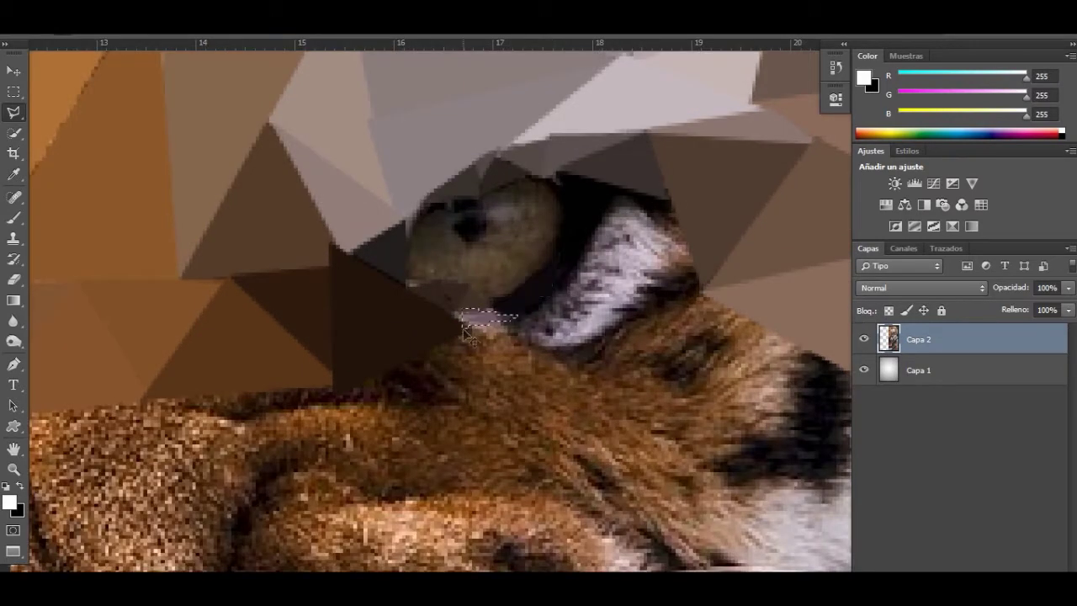
pyautogui.hotkey('ctrl', 'f')
pyautogui.hotkey('ctrl', 'd')
# Scroll the view back up across the tiger's face
pyautogui.scroll(1, 498, 320)
pyautogui.hscroll(-3, 546, 277)
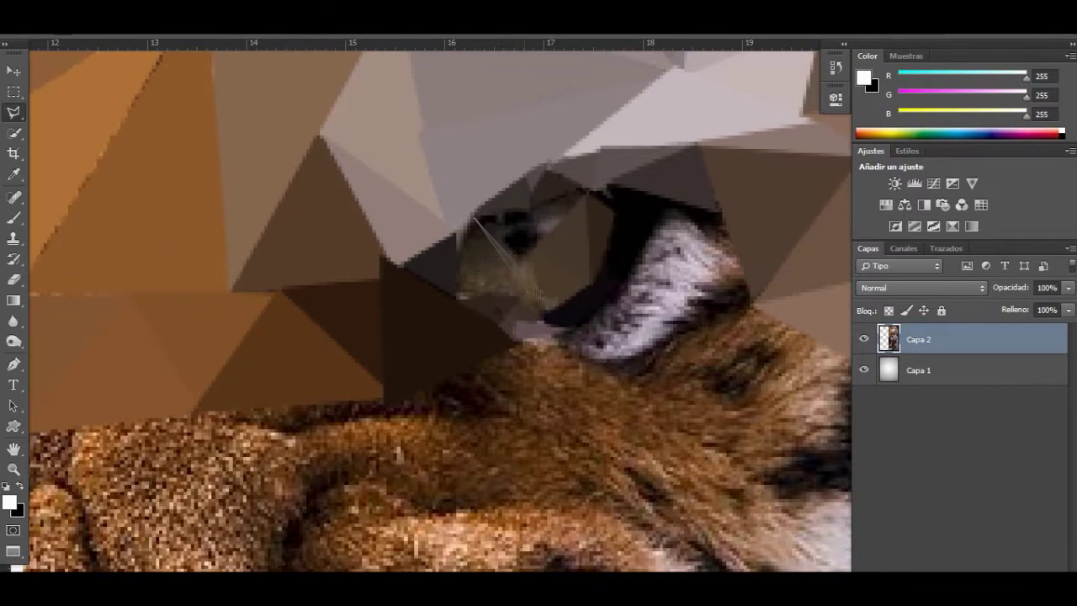
pyautogui.scroll(1, 461, 305)
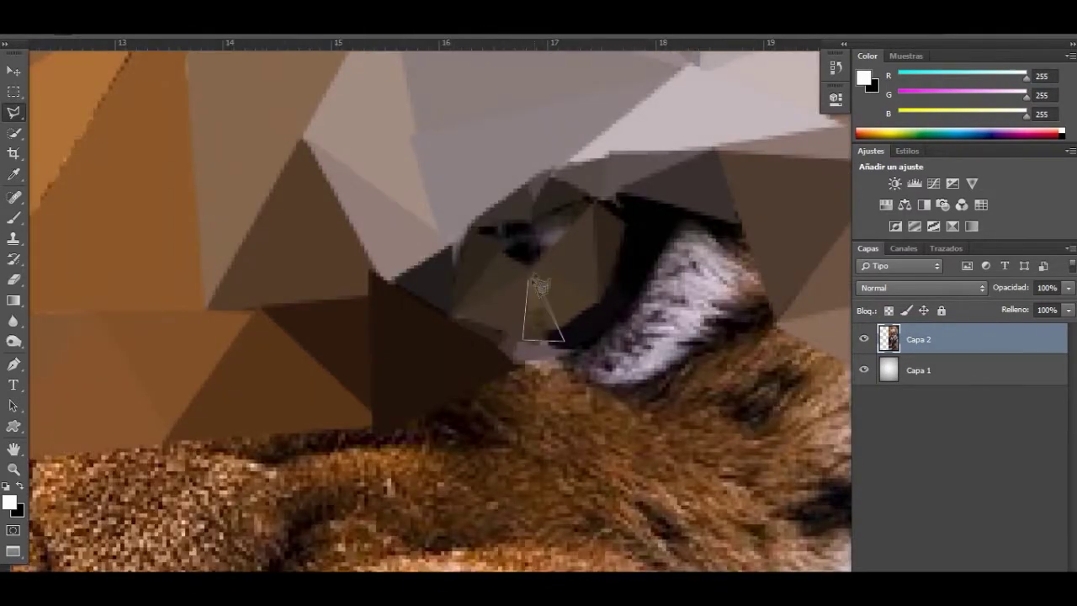
pyautogui.scroll(1, 549, 224)
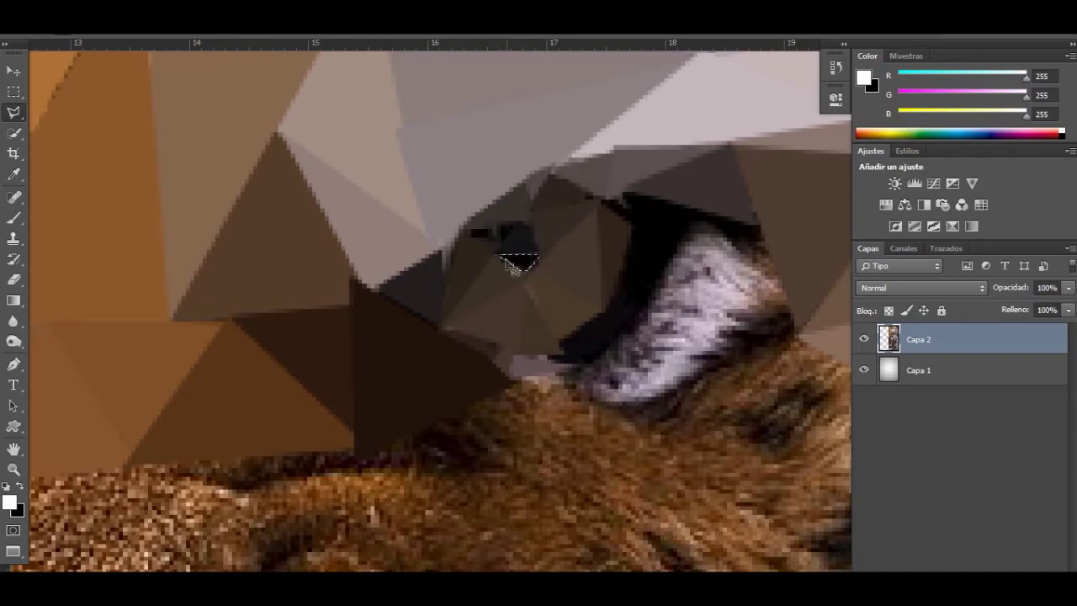
pyautogui.scroll(1, 511, 265)
pyautogui.scroll(3, 518, 276)
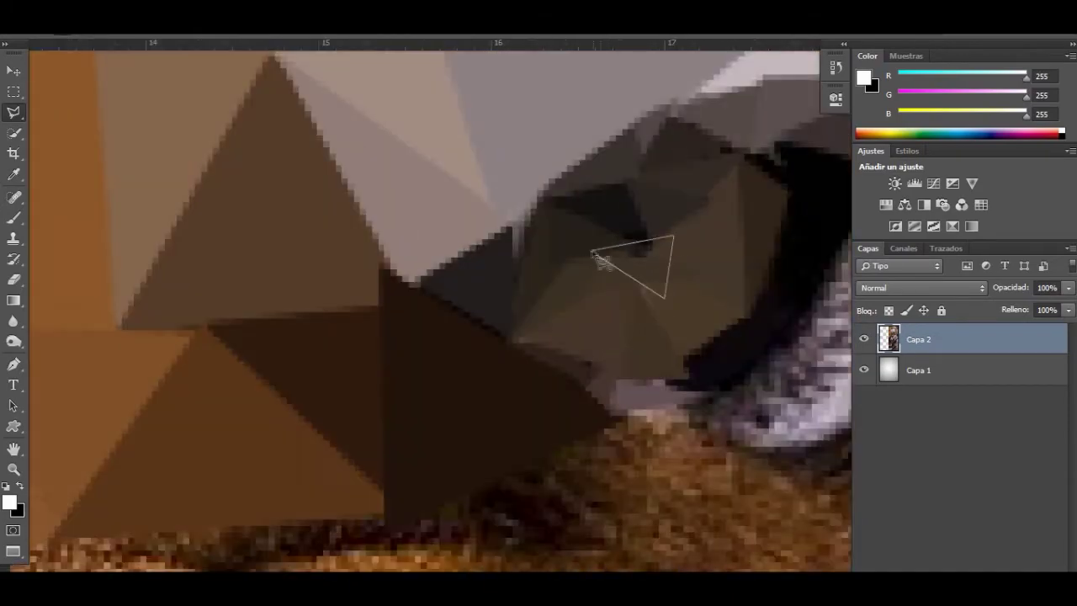
pyautogui.scroll(1, 600, 260)
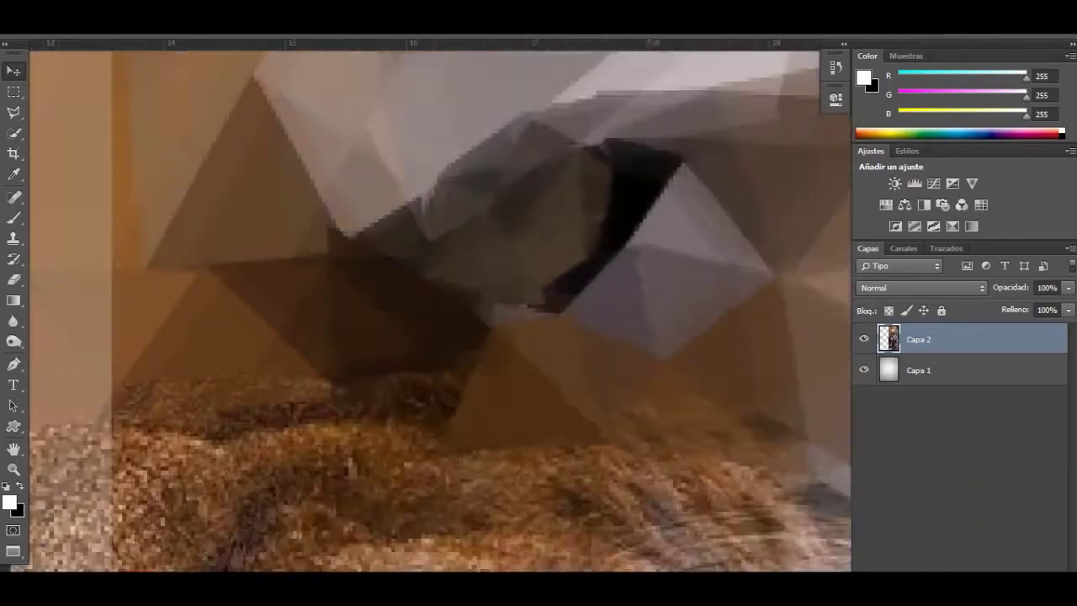
# Flatten the first fur triangles beside the nose into averaged brown facets
pyautogui.moveTo(483, 232); pyautogui.dragTo(489, 237)
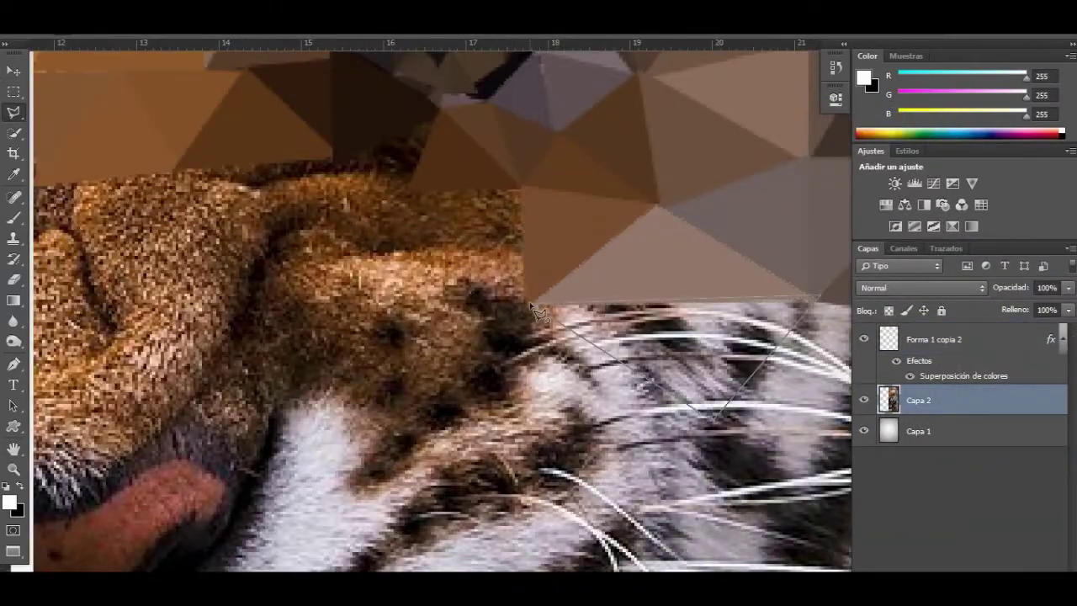
pyautogui.hotkey('ctrl', '-')
pyautogui.scroll(-2, 747, 421)
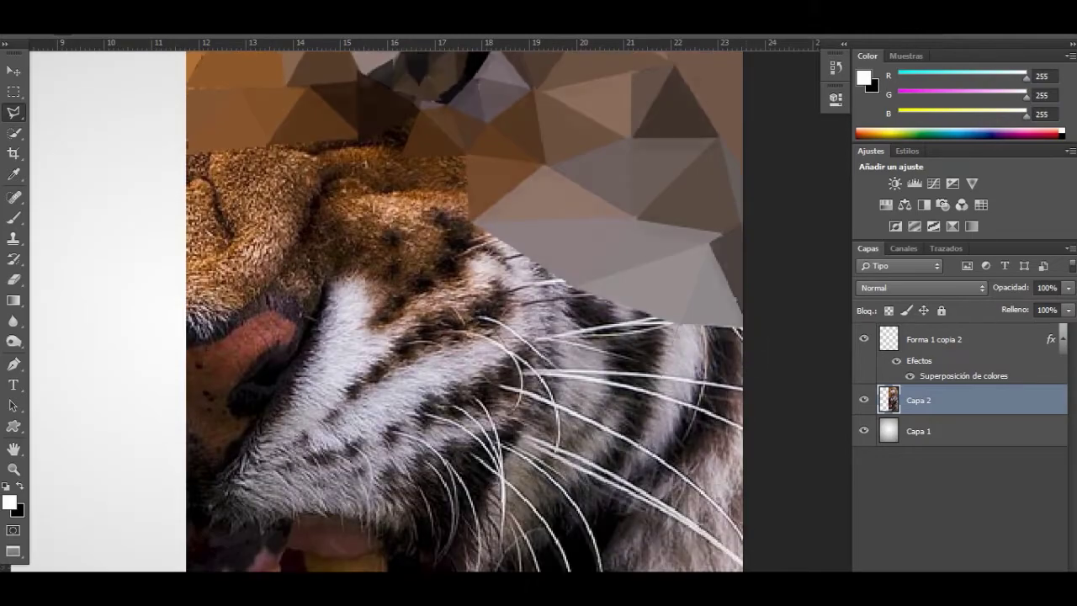
pyautogui.hscroll(-2, 673, 295)
pyautogui.hscroll(-1, 637, 245)
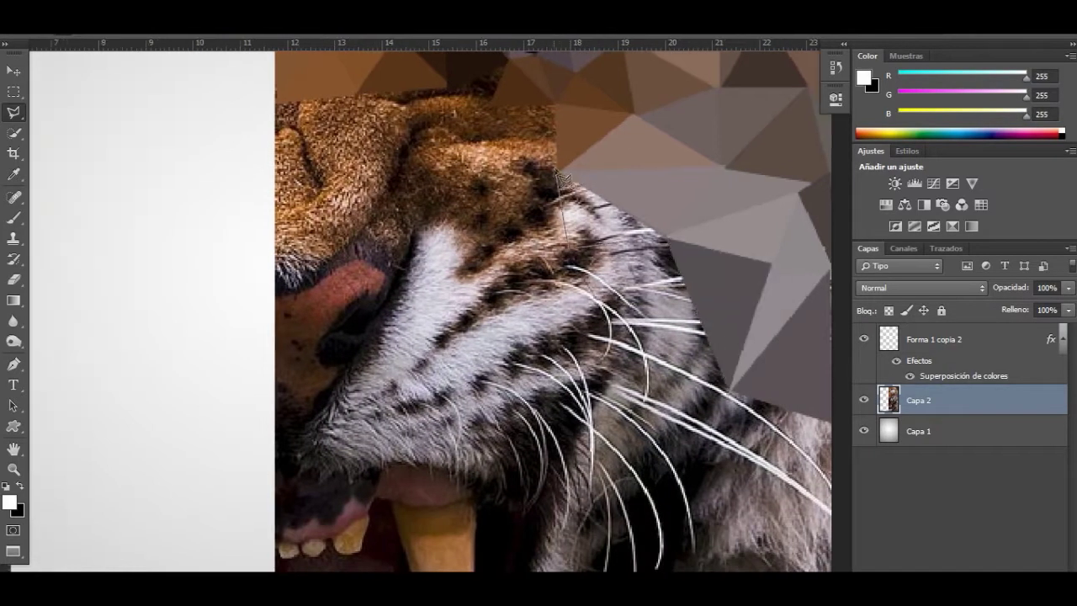
pyautogui.hotkey('ctrl', '+')
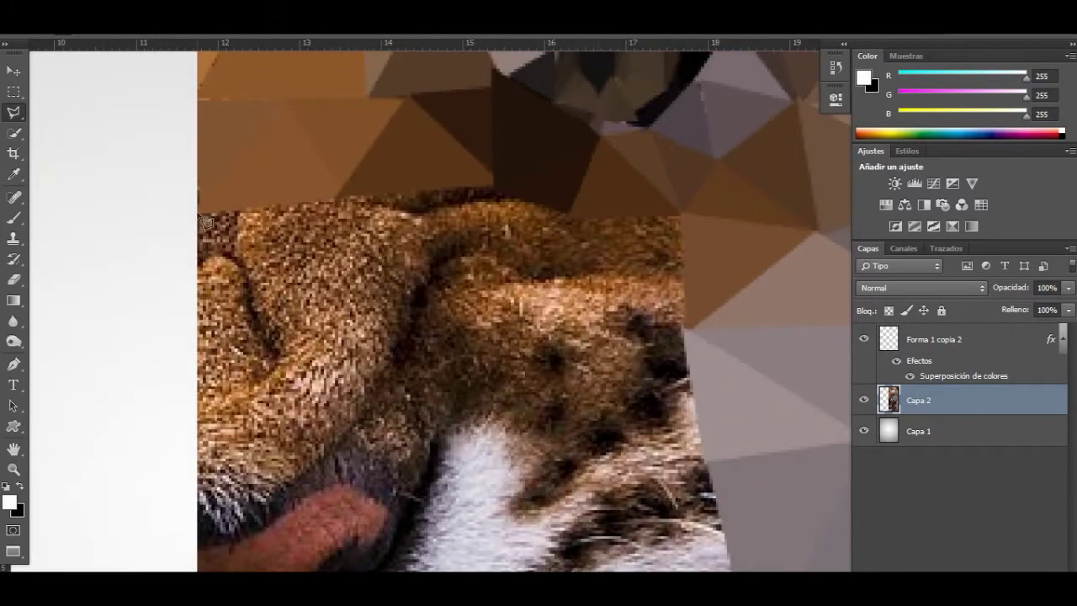
pyautogui.hotkey('ctrl', 'f')
pyautogui.click(431, 343)
pyautogui.hotkey('ctrl', 'f')
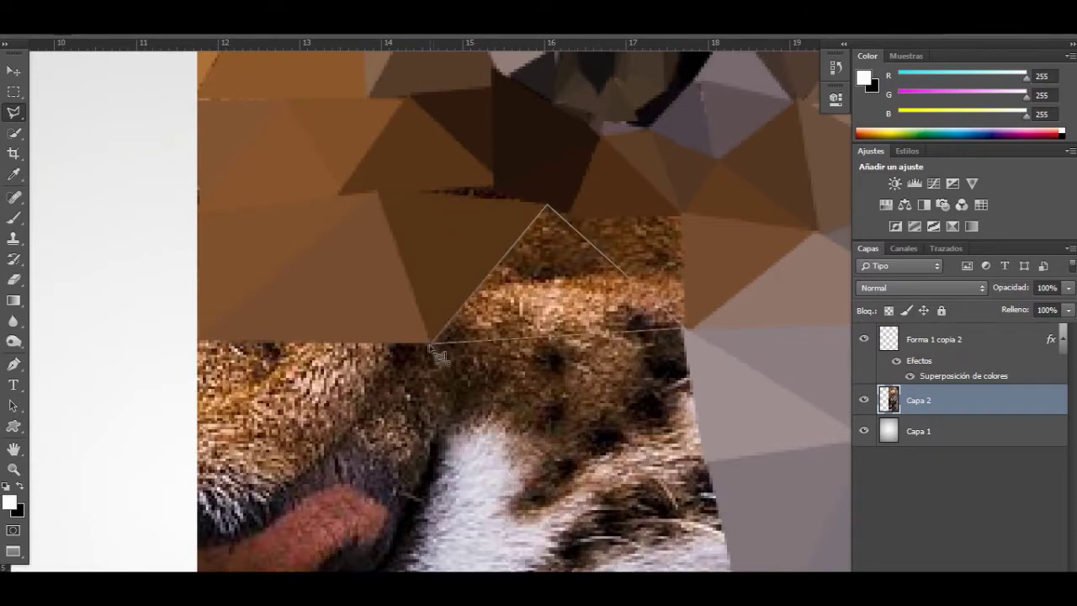
pyautogui.hotkey('ctrl', 'f')
# Average triangles on the cheek and beside the mouth into flat grey facets
pyautogui.scroll(-5, 510, 345)
pyautogui.hotkey('ctrl', '-')
pyautogui.scroll(-3, 509, 345)
pyautogui.hotkey('ctrl', 'f')
pyautogui.click(591, 402)
pyautogui.hotkey('ctrl', 'f')
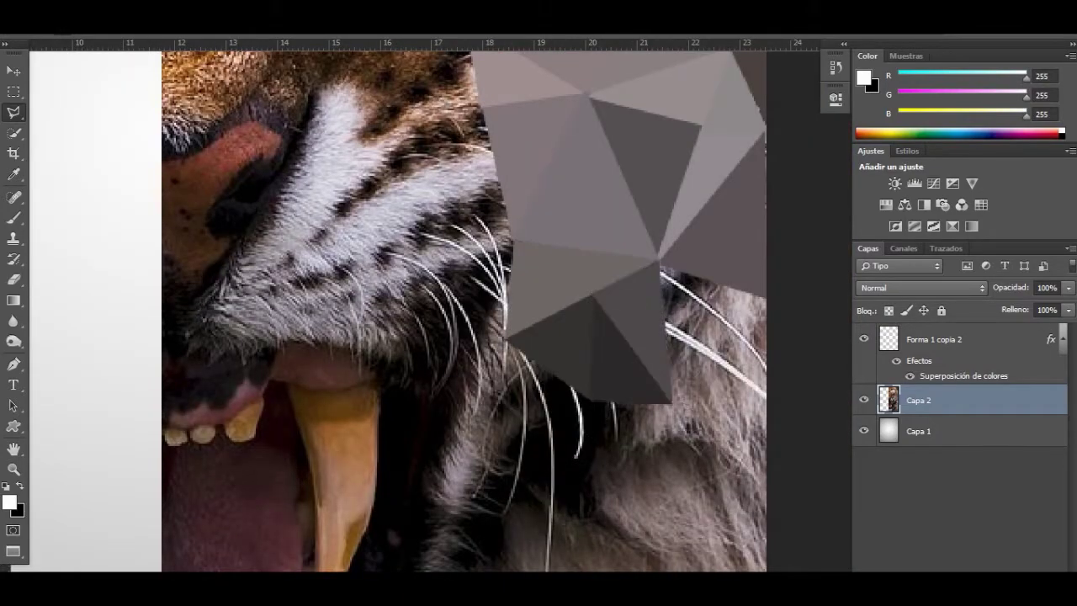
pyautogui.hotkey('ctrl', '+')
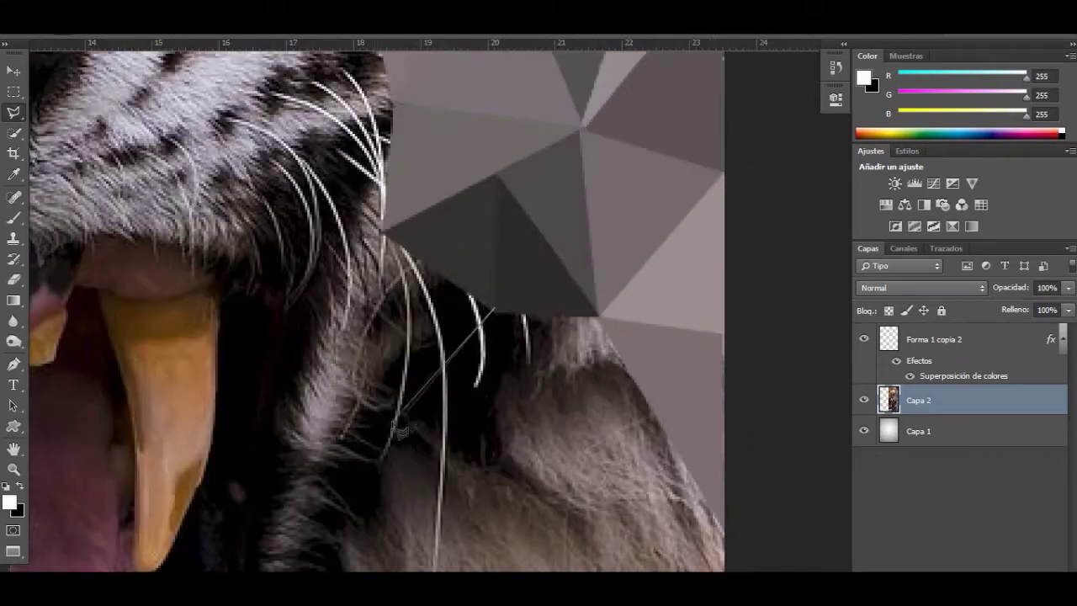
pyautogui.click(471, 463)
pyautogui.hotkey('ctrl', 'f')
pyautogui.click(488, 305)
pyautogui.click(598, 314)
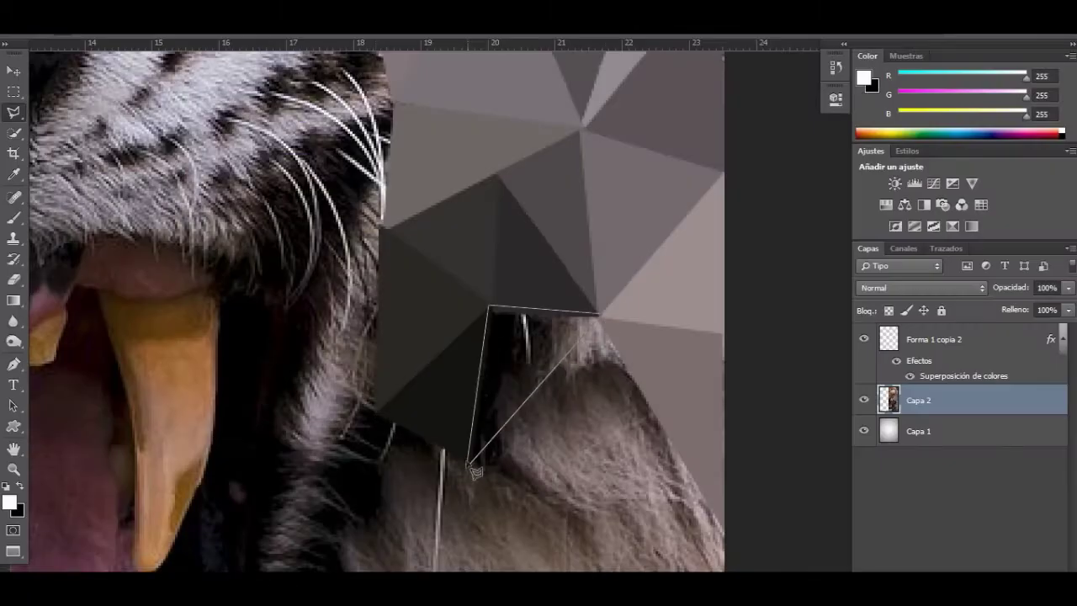
pyautogui.hotkey('ctrl', 'f')
# Turn more cheek-fur triangles into flat grey averaged facets
pyautogui.scroll(-3, 378, 303)
pyautogui.hotkey('ctrl', '-')
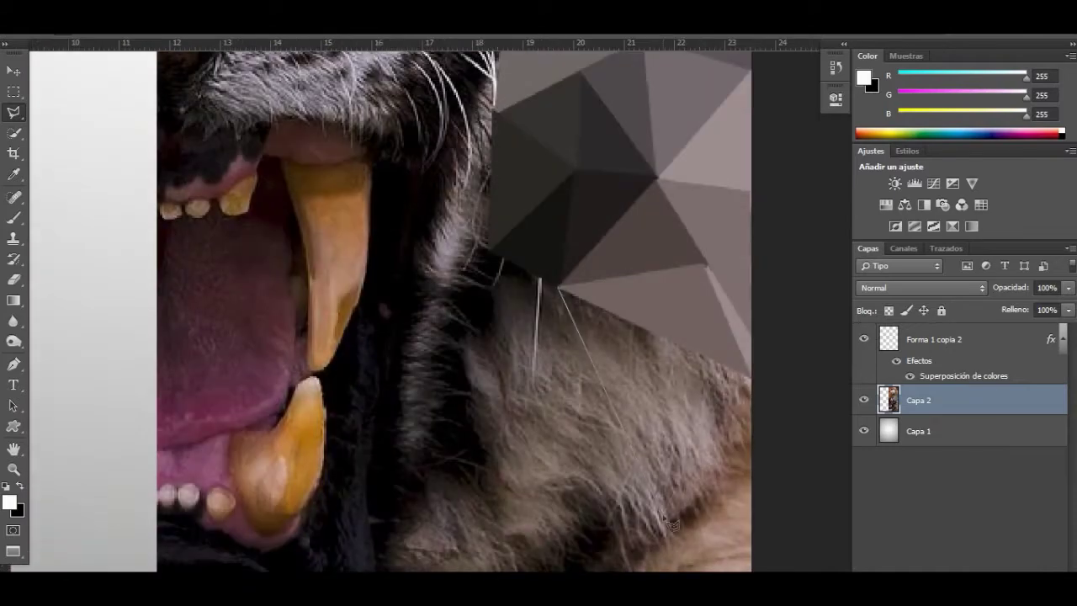
pyautogui.hscroll(-3, 758, 446)
pyautogui.scroll(5, 757, 446)
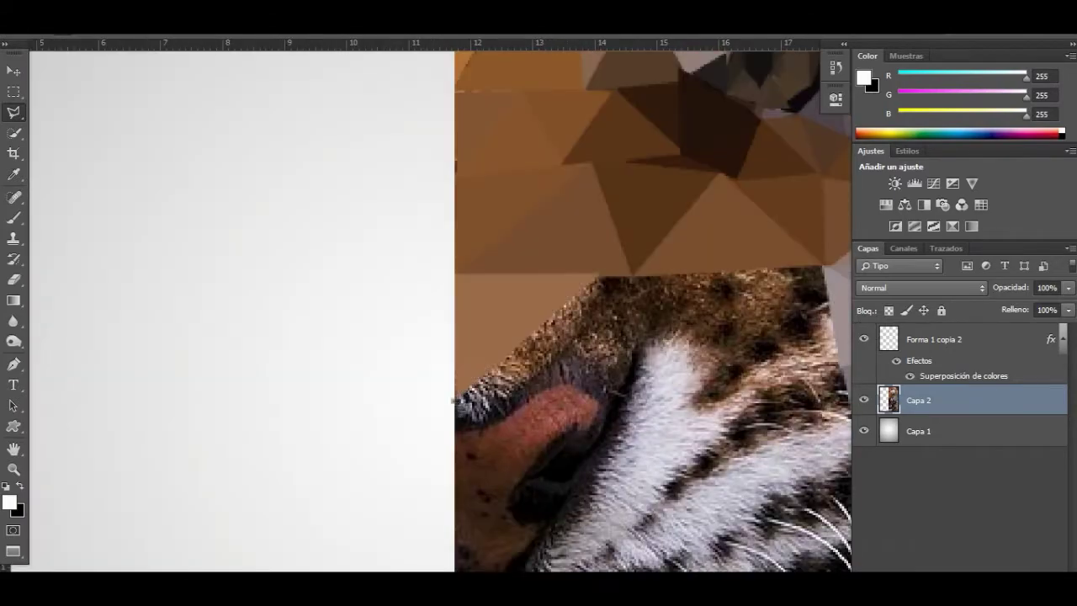
pyautogui.hscroll(3, 543, 286)
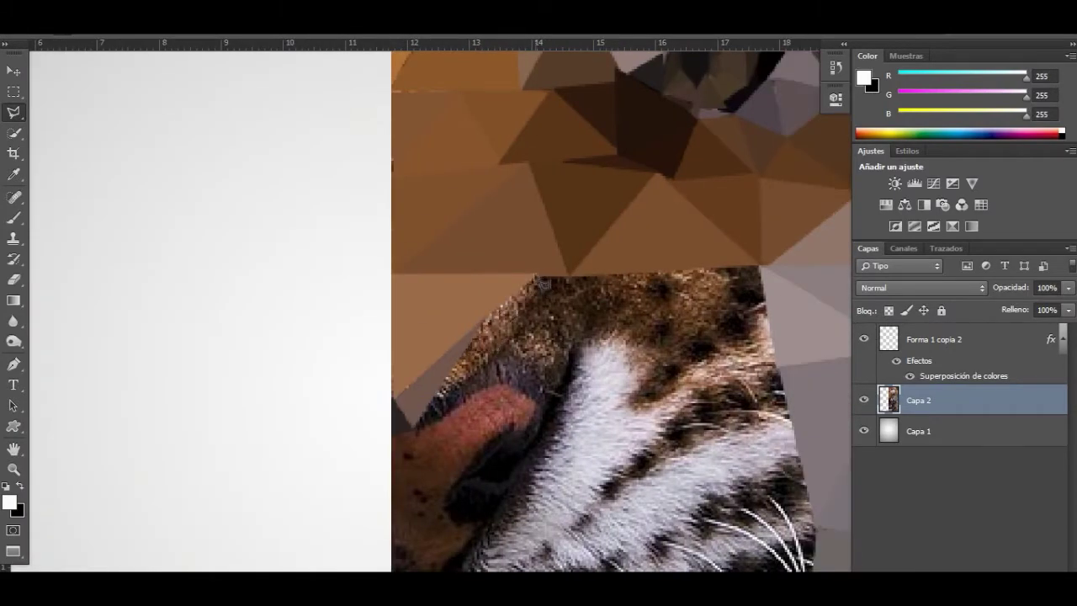
pyautogui.scroll(-3, 652, 271)
pyautogui.click(652, 271)
pyautogui.hotkey('ctrl', 'f')
pyautogui.click(530, 411)
pyautogui.click(644, 421)
pyautogui.click(579, 287)
pyautogui.hotkey('ctrl', 'f')
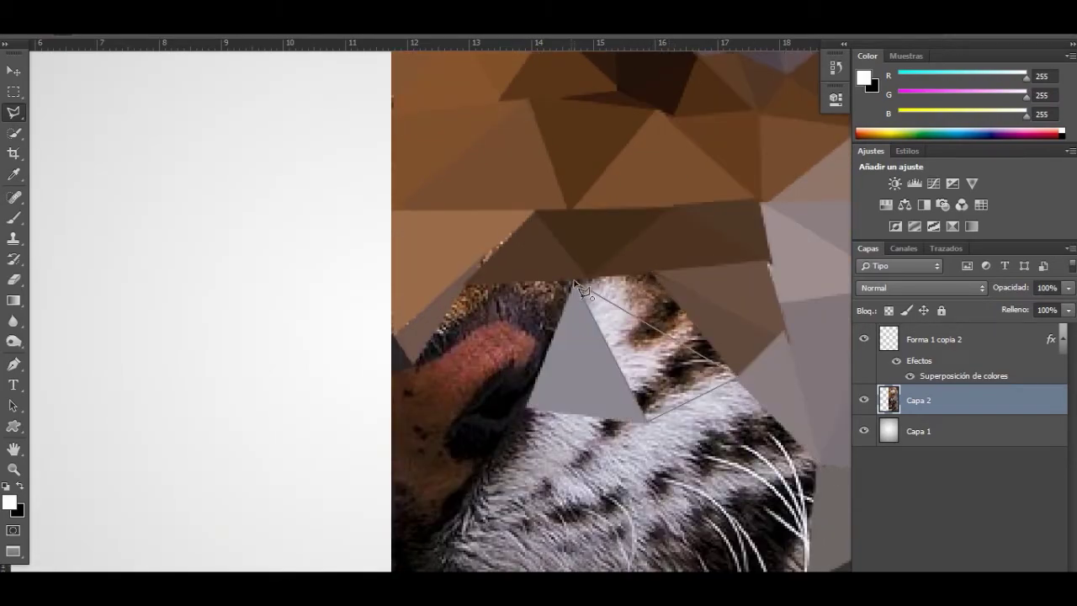
# Fill further grey facets across the lower-left cheek
pyautogui.scroll(2, 581, 288)
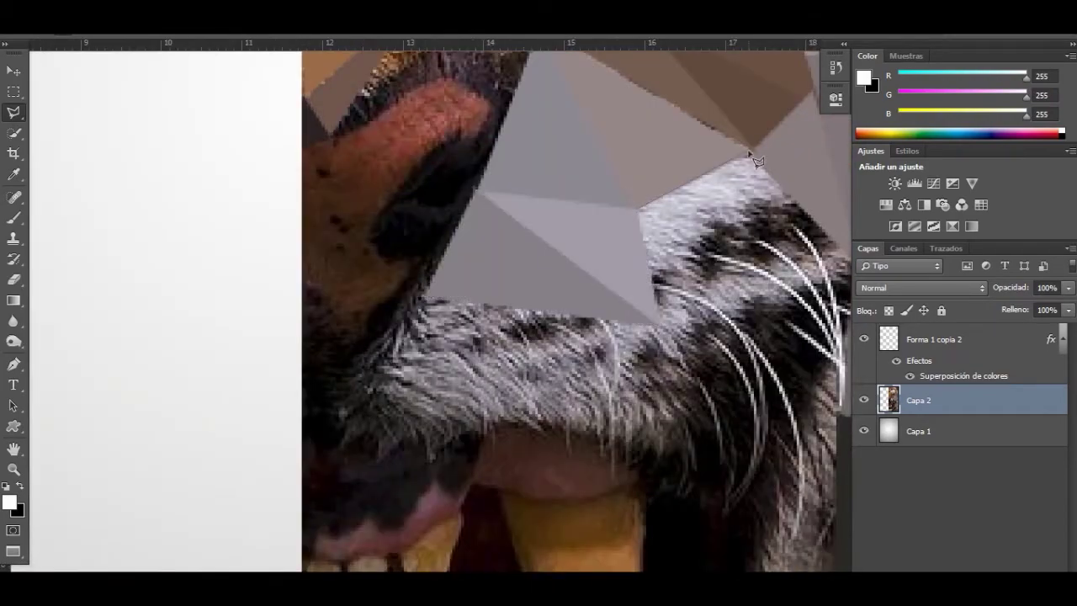
pyautogui.hscroll(3, 641, 217)
pyautogui.hotkey('ctrl', 'f')
pyautogui.scroll(-3, 589, 337)
pyautogui.click(495, 358)
pyautogui.scroll(1, 655, 529)
pyautogui.hotkey('ctrl', 'f')
pyautogui.hscroll(-2, 505, 336)
pyautogui.click(305, 192)
pyautogui.hotkey('ctrl', 'f')
# Flatten the nose-edge triangles into darker brown-grey and reddish-brown facets
pyautogui.scroll(1, 378, 252)
pyautogui.scroll(2, 378, 252)
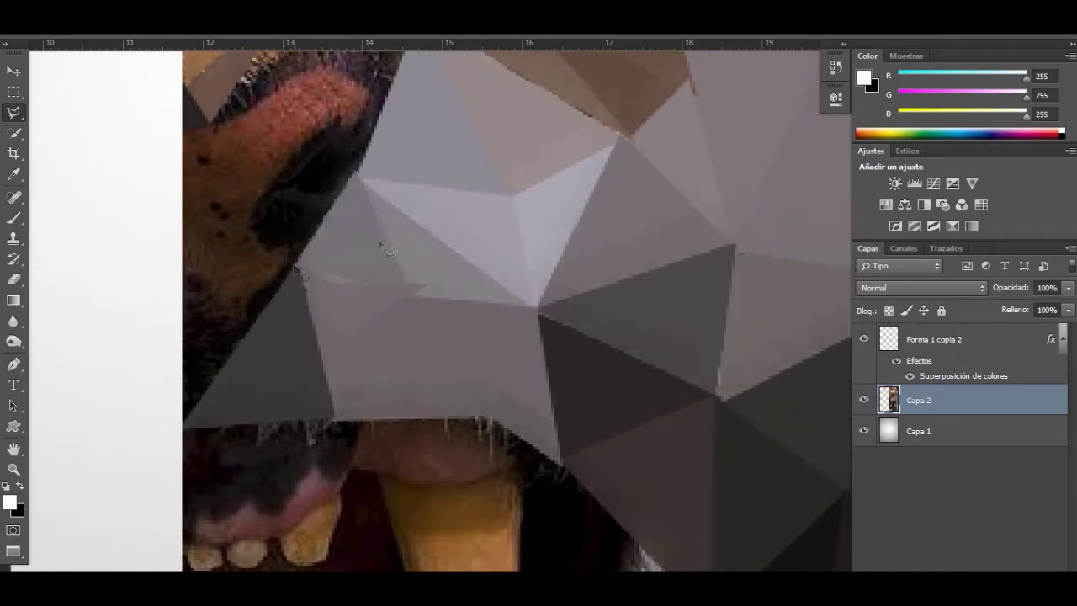
pyautogui.scroll(-1, 378, 253)
pyautogui.click(285, 296)
pyautogui.doubleClick(452, 216)
pyautogui.hotkey('ctrl', 'f')
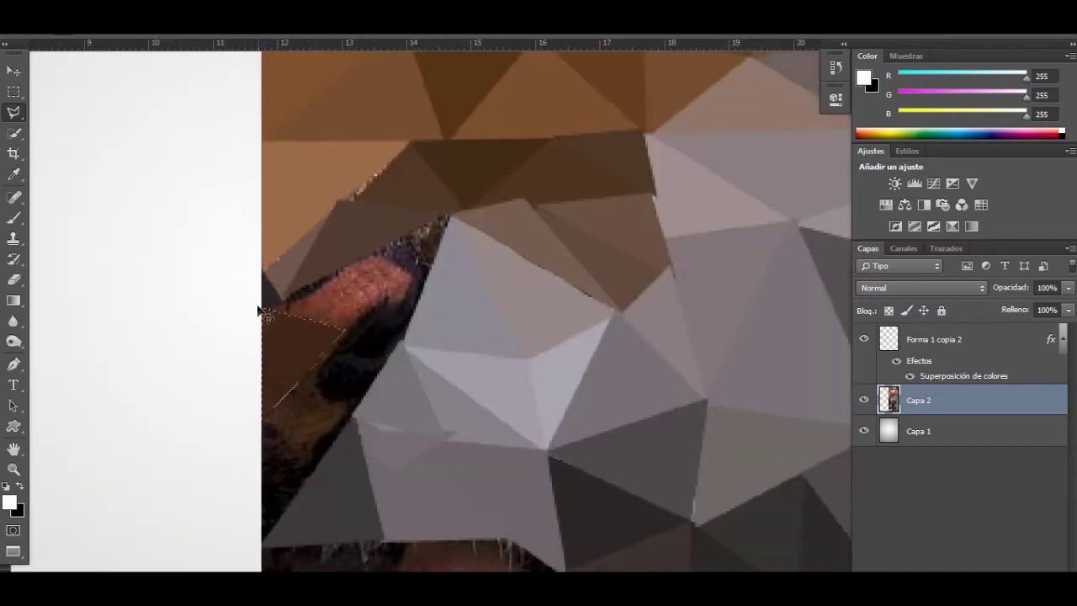
pyautogui.click(261, 313)
pyautogui.hotkey('ctrl', 'f')
pyautogui.scroll(1, 425, 314)
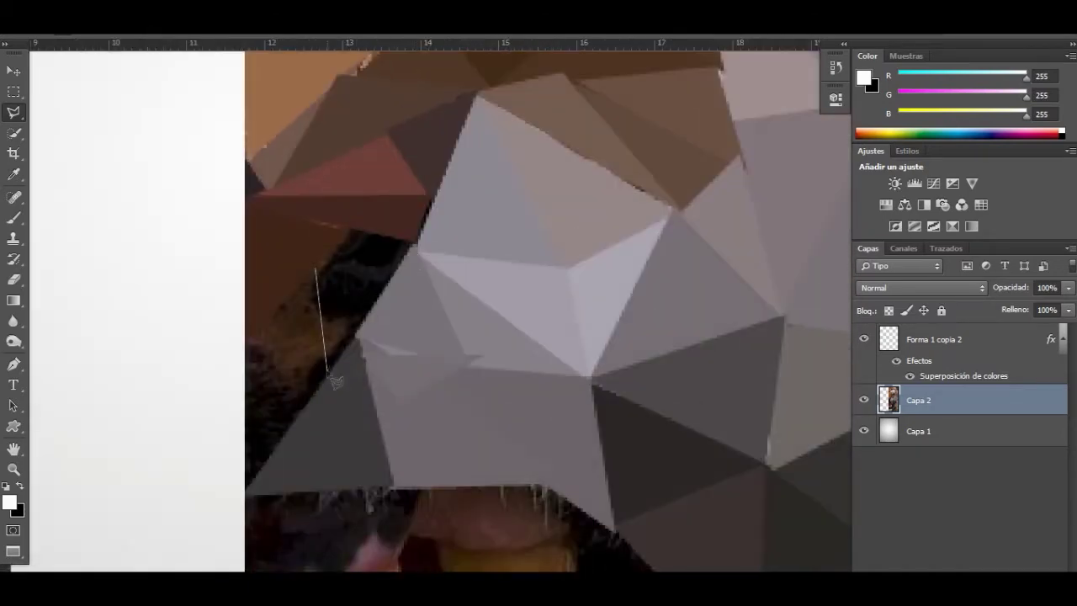
pyautogui.scroll(-2, 328, 244)
pyautogui.scroll(1, 252, 236)
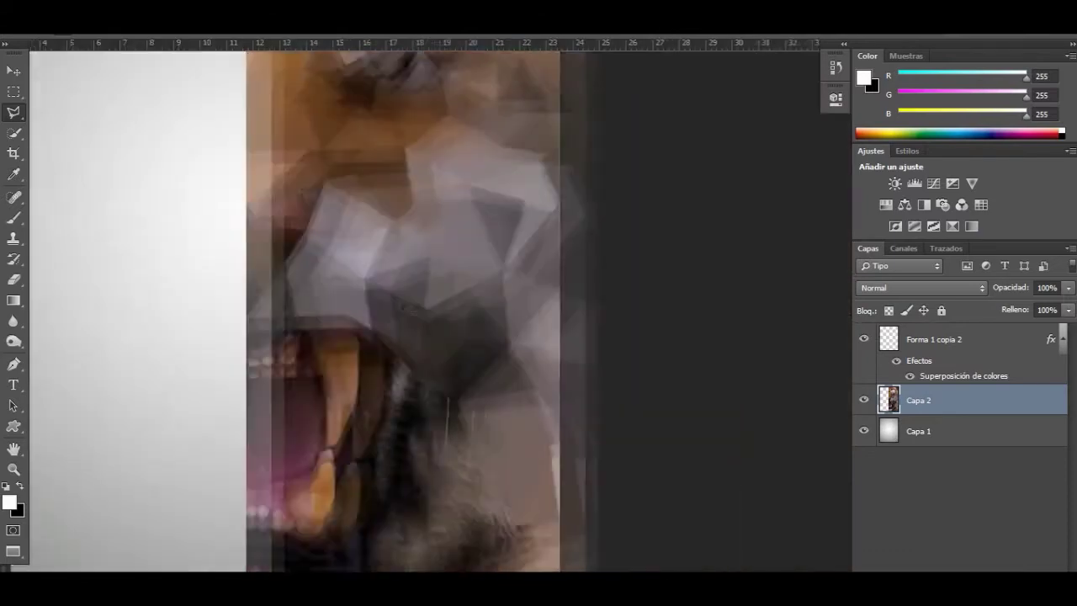
# Fill the gum and the area above the teeth with flat brown facets
pyautogui.scroll(-3, 240, 202)
pyautogui.hotkey('ctrl', 'f')
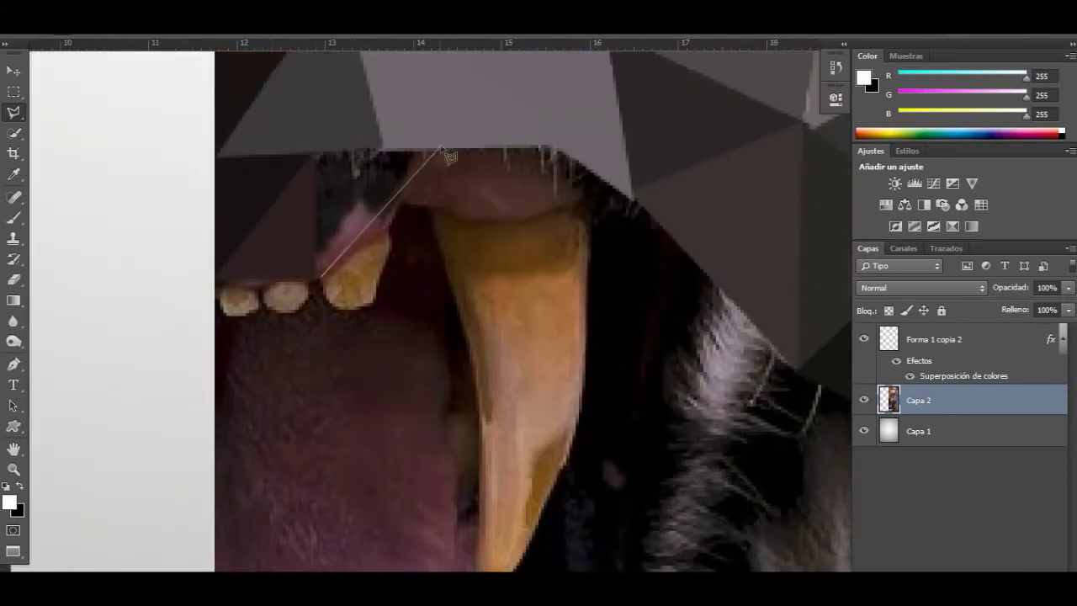
pyautogui.hotkey('ctrl', 'f')
pyautogui.click(492, 225)
pyautogui.hotkey('ctrl', 'f')
pyautogui.scroll(-1, 590, 252)
pyautogui.click(586, 164)
pyautogui.click(714, 227)
pyautogui.click(589, 280)
pyautogui.scroll(-2, 586, 168)
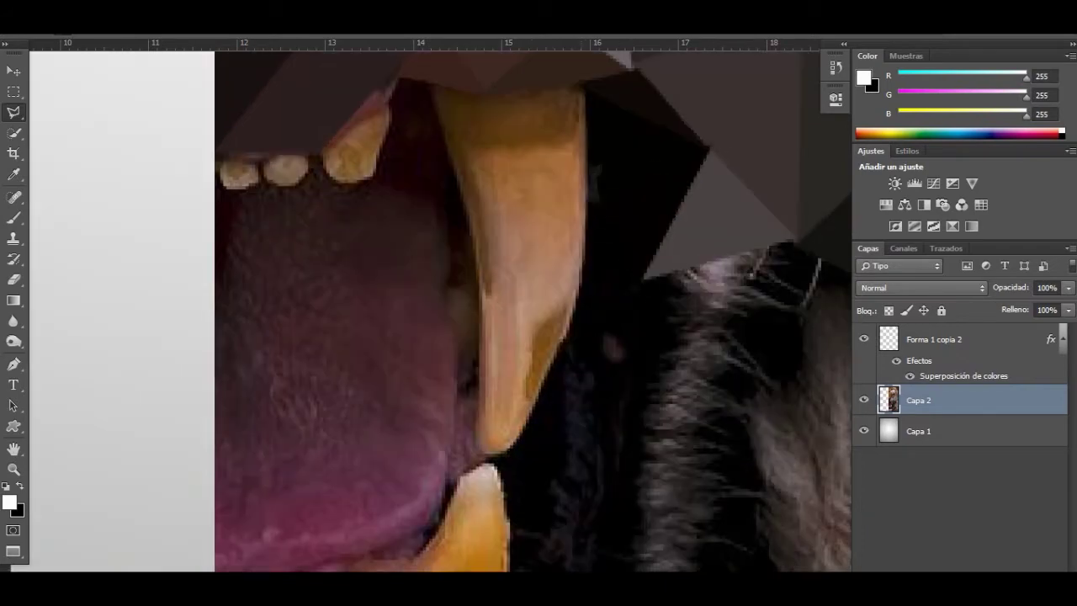
pyautogui.scroll(2, 296, 252)
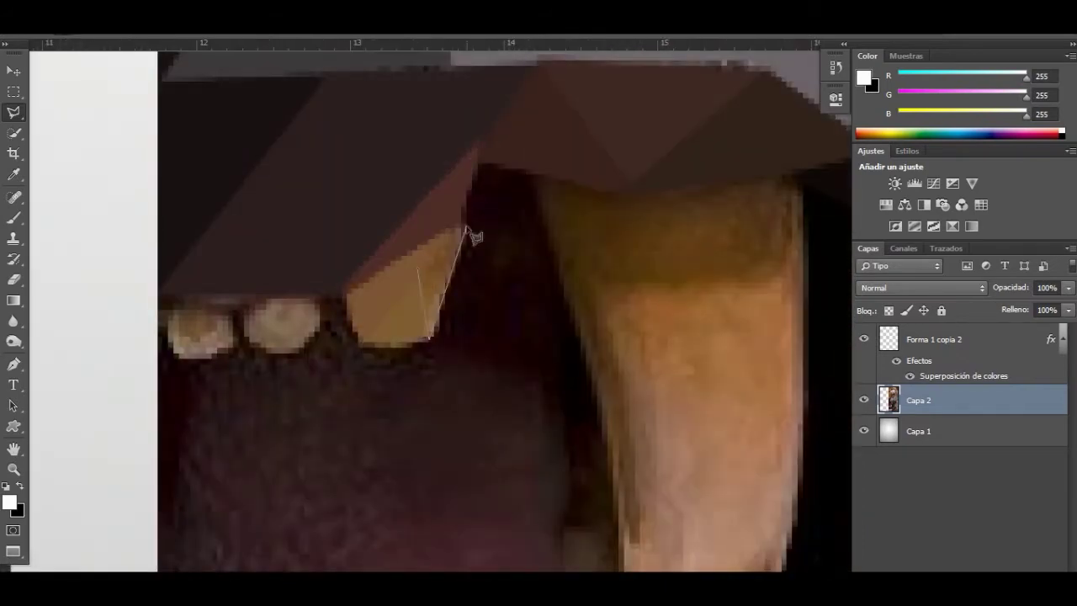
pyautogui.scroll(2, 471, 234)
pyautogui.scroll(-1, 460, 286)
# Outline triangles over the left tooth, the fang and the mouth interior
pyautogui.click(459, 287)
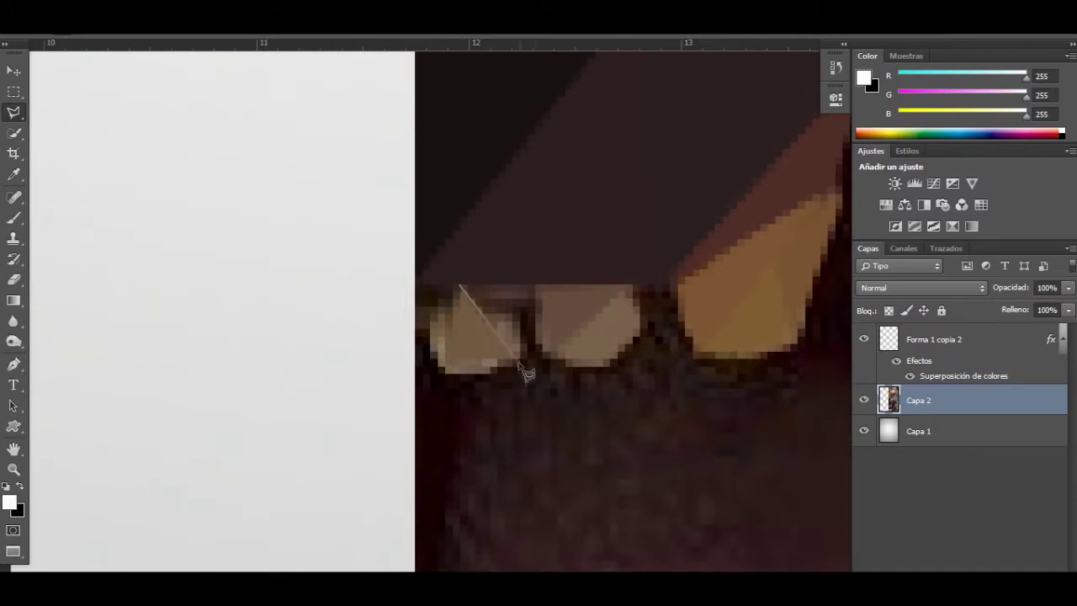
pyautogui.scroll(-3, 478, 390)
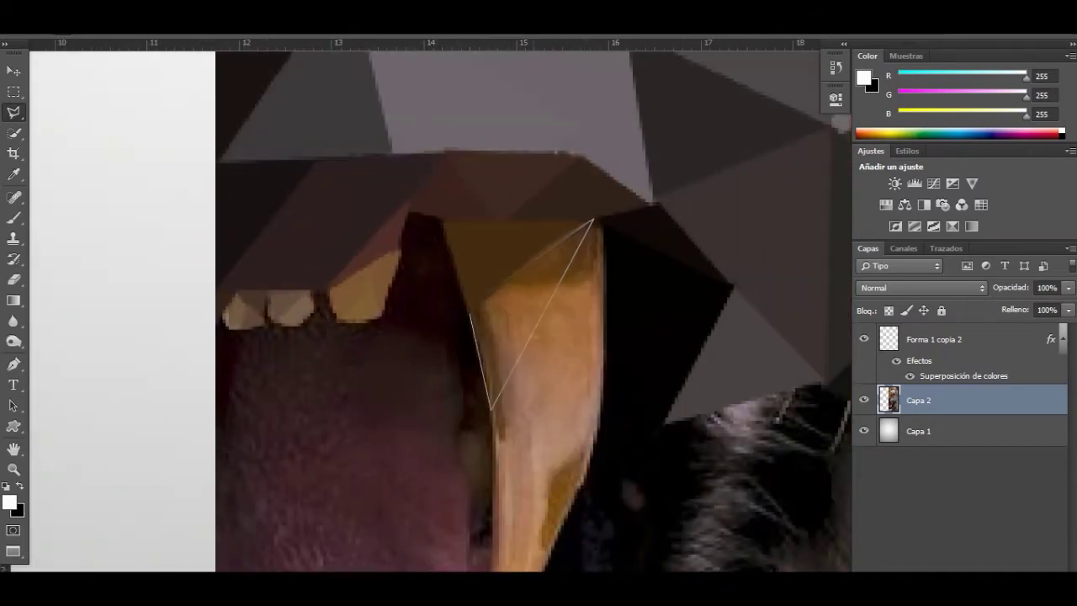
pyautogui.scroll(-5, 606, 227)
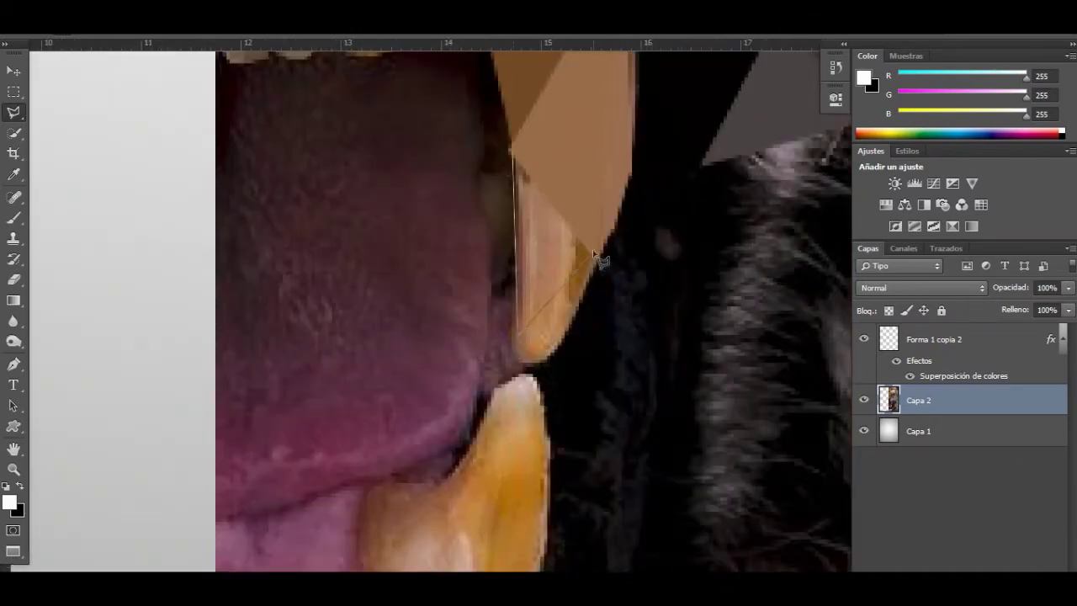
pyautogui.scroll(1, 522, 303)
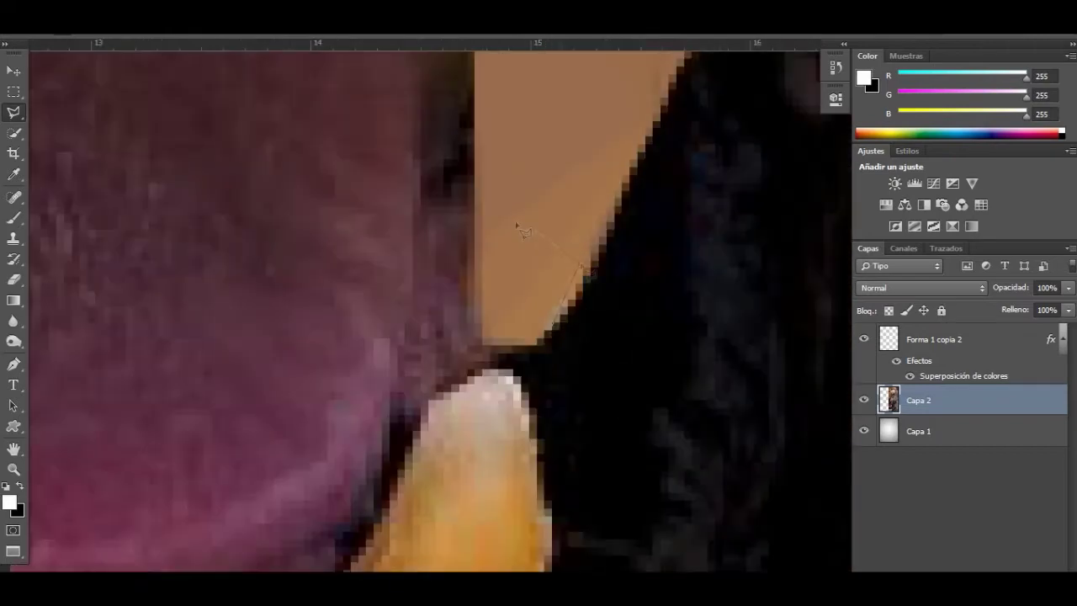
pyautogui.scroll(-3, 522, 303)
pyautogui.scroll(3, 522, 252)
pyautogui.click(418, 187)
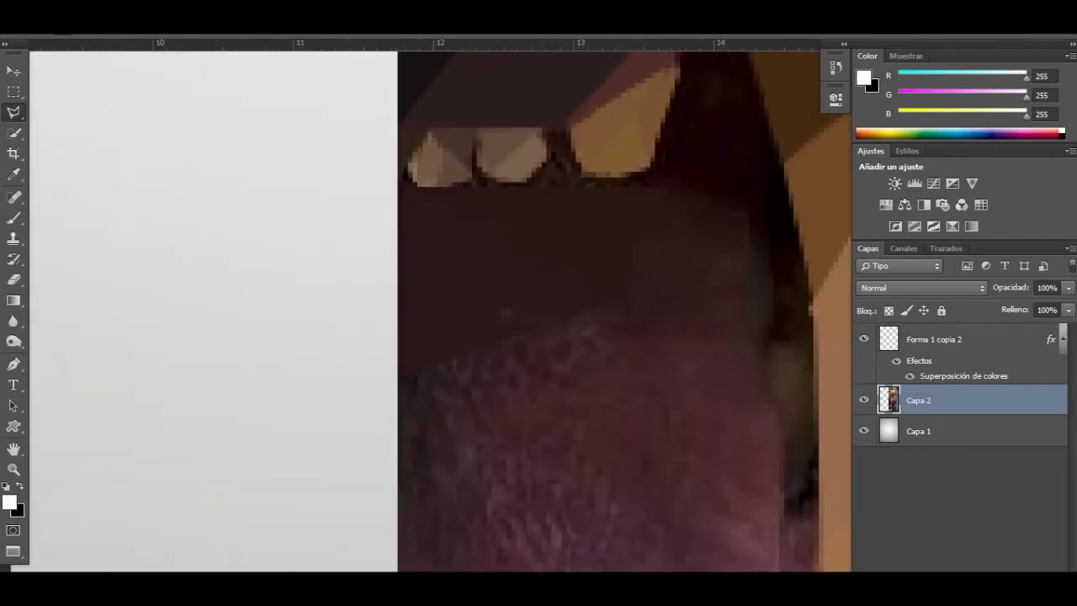
pyautogui.scroll(1, 570, 379)
pyautogui.click(511, 309)
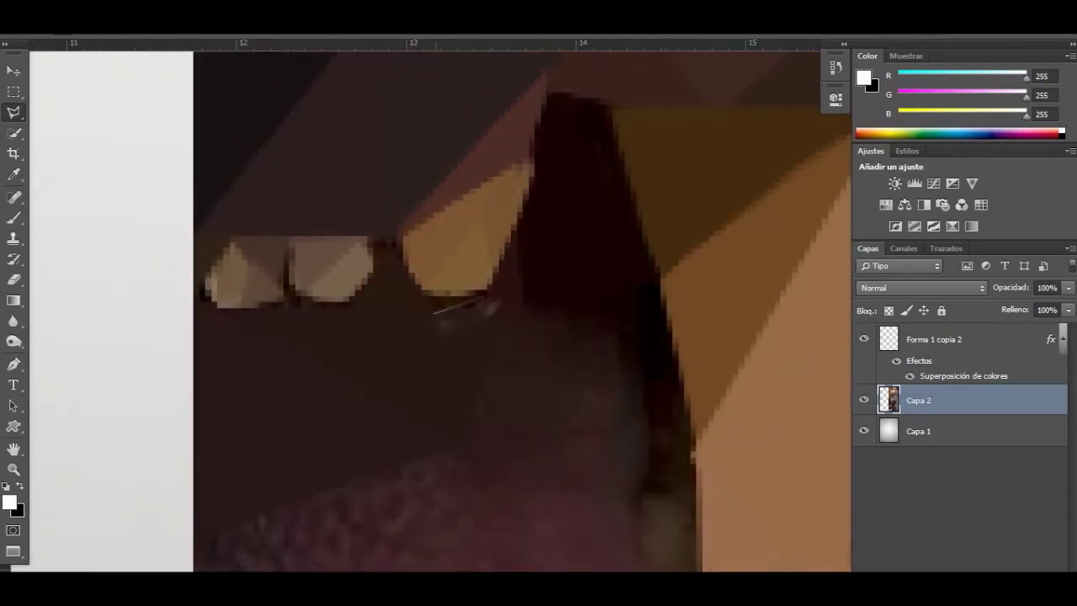
pyautogui.click(528, 315)
pyautogui.scroll(-1, 529, 316)
pyautogui.click(548, 233)
pyautogui.click(740, 455)
pyautogui.doubleClick(467, 324)
# Fill triangles over the tongue with the sampled maroon colour
pyautogui.scroll(-2, 417, 378)
pyautogui.scroll(-1, 415, 292)
pyautogui.click(418, 305)
pyautogui.click(515, 208)
pyautogui.click(718, 310)
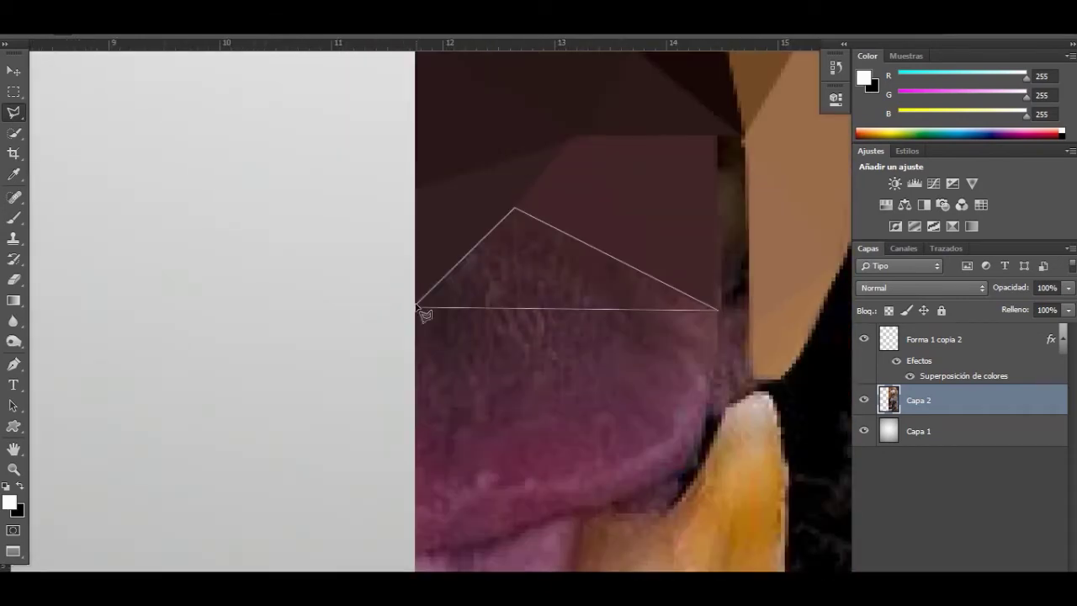
pyautogui.scroll(-2, 525, 160)
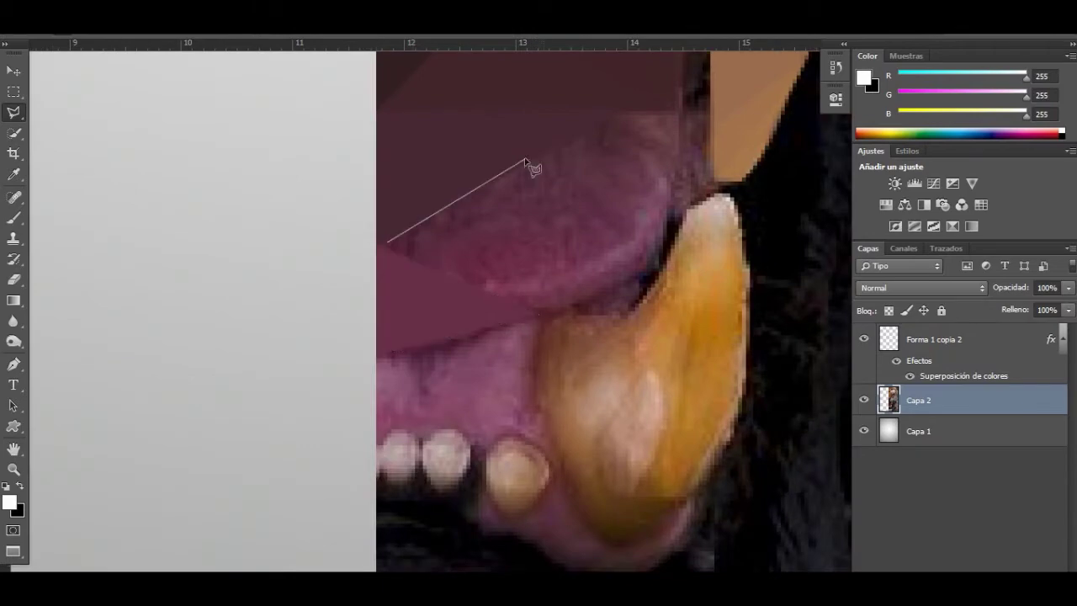
pyautogui.press('Delete')
pyautogui.hotkey('ctrl', 'd')
pyautogui.scroll(-2, 659, 272)
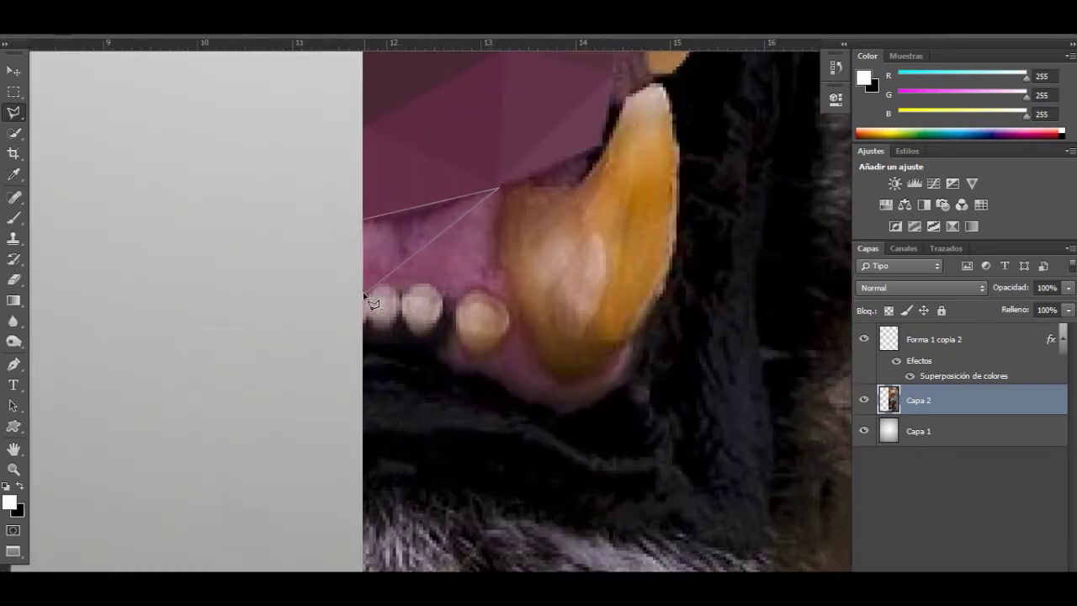
pyautogui.doubleClick(367, 295)
pyautogui.press('Delete')
pyautogui.hotkey('ctrl', 'd')
# Fill a sampled-colour triangle beside the fang and begin outlining the lower fang
pyautogui.click(493, 190)
pyautogui.click(507, 290)
pyautogui.doubleClick(615, 188)
pyautogui.press('Delete')
pyautogui.hotkey('ctrl', 'd')
pyautogui.scroll(2, 627, 151)
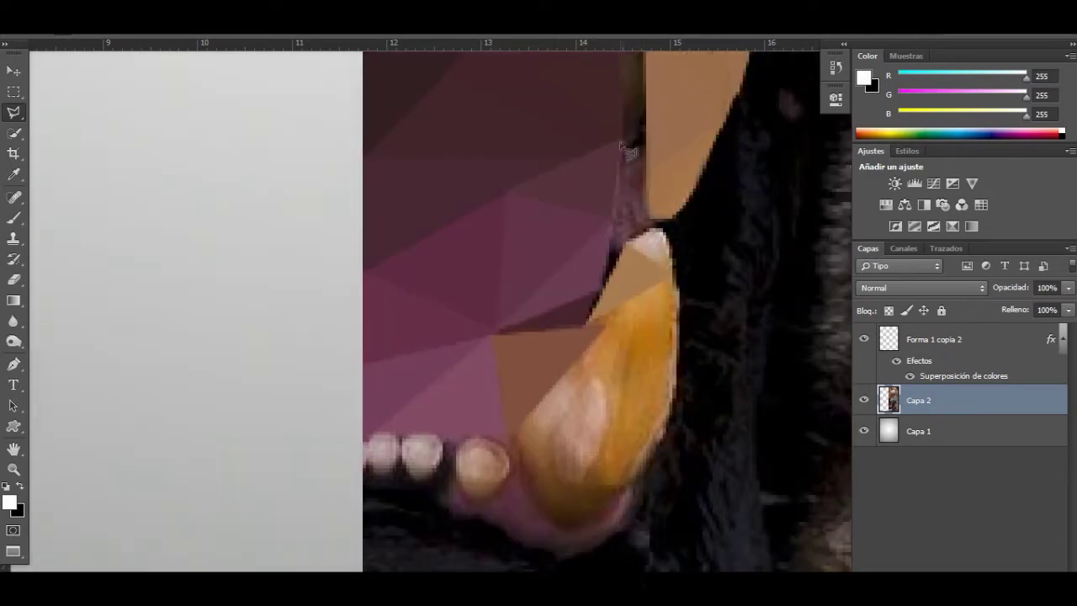
pyautogui.scroll(2, 648, 136)
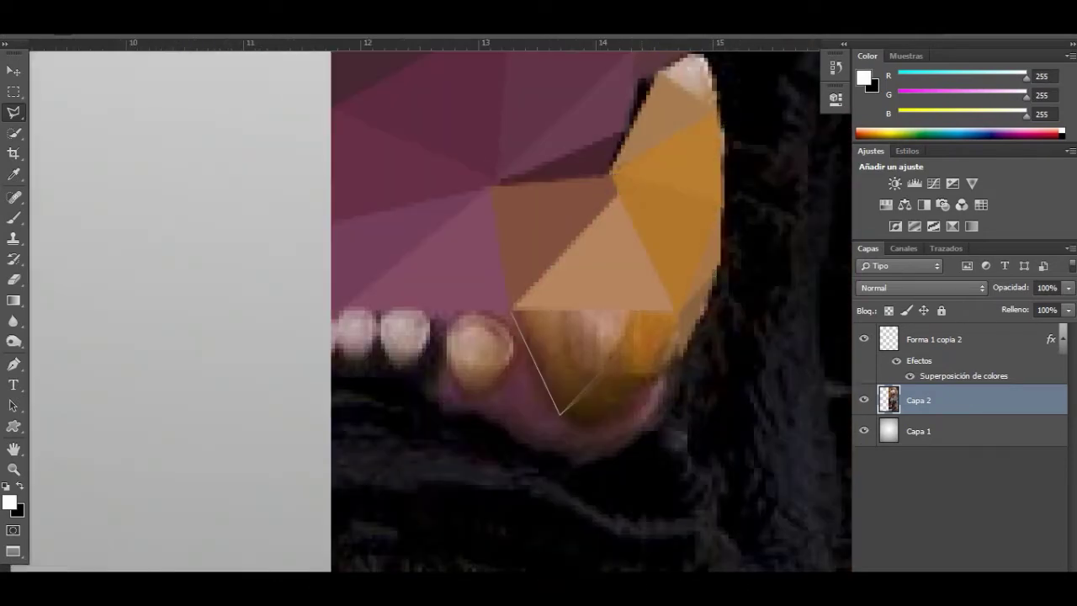
pyautogui.click(562, 412)
pyautogui.click(589, 425)
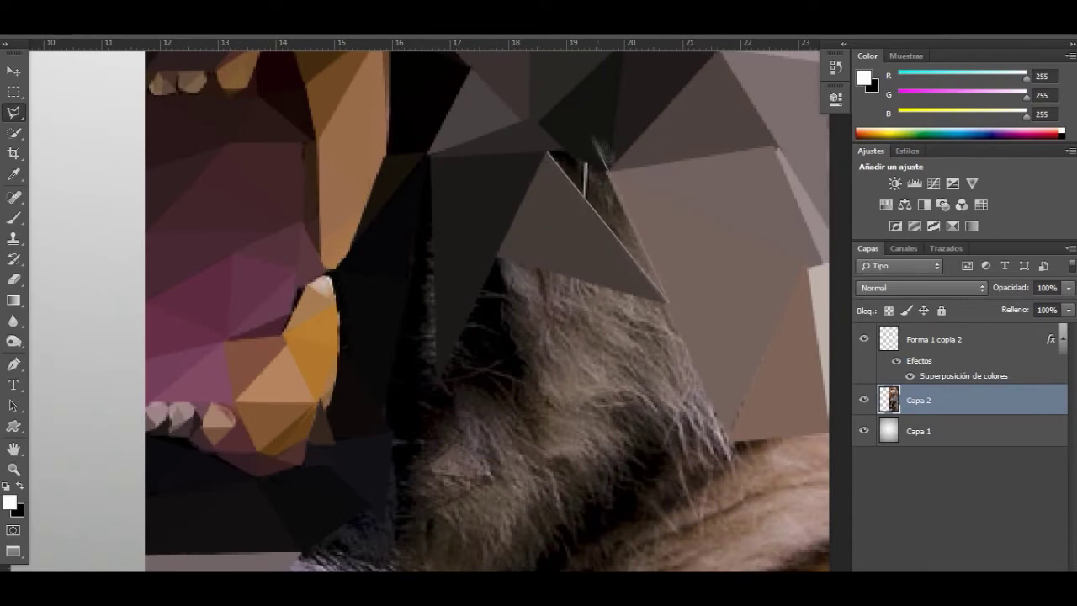
# Fill the last fur triangles below the mouth down to the image's bottom edge
pyautogui.scroll(-3, 589, 286)
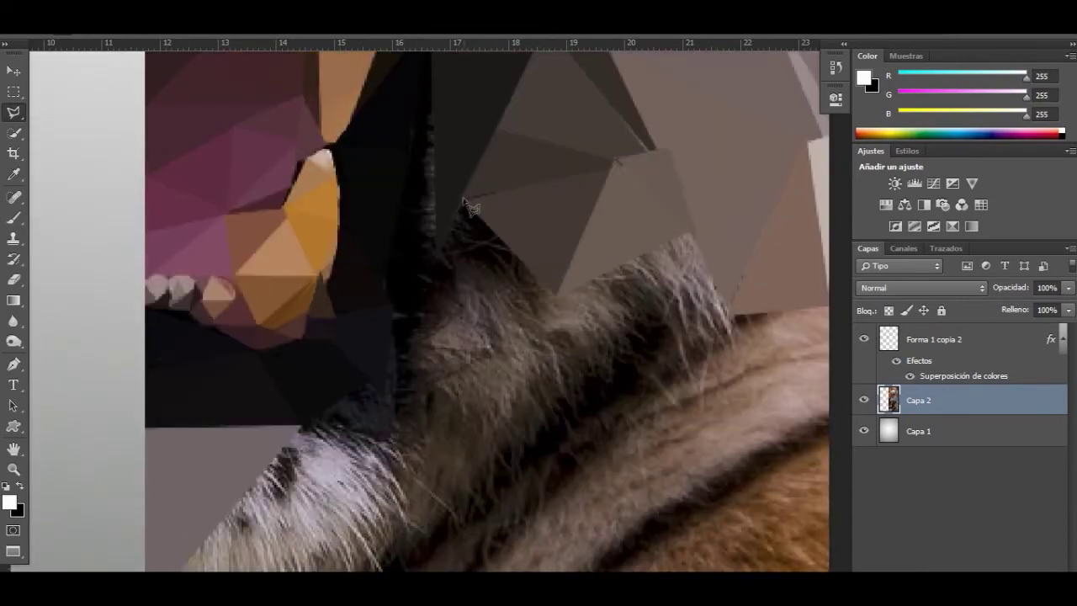
pyautogui.scroll(1, 446, 290)
pyautogui.click(449, 313)
pyautogui.scroll(1, 389, 305)
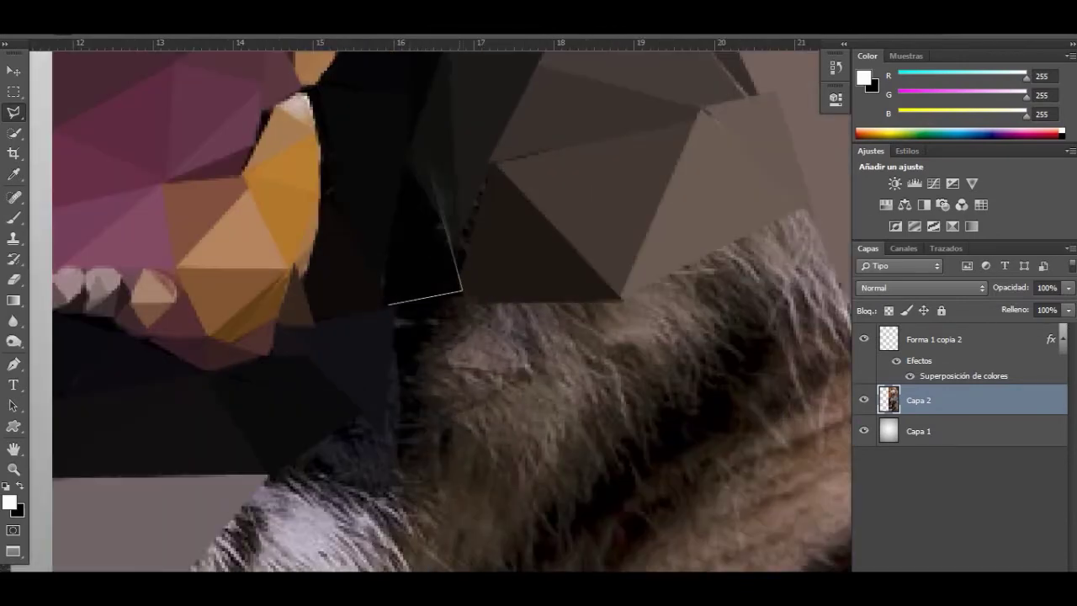
pyautogui.scroll(-1, 404, 160)
pyautogui.scroll(1, 475, 250)
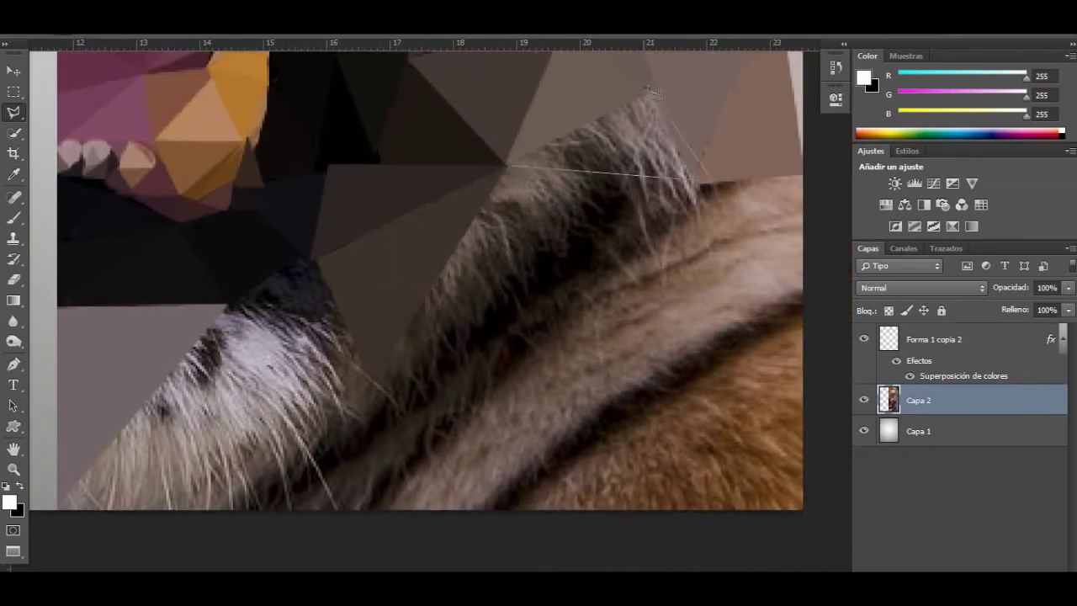
pyautogui.scroll(-2, 476, 250)
pyautogui.scroll(1, 374, 299)
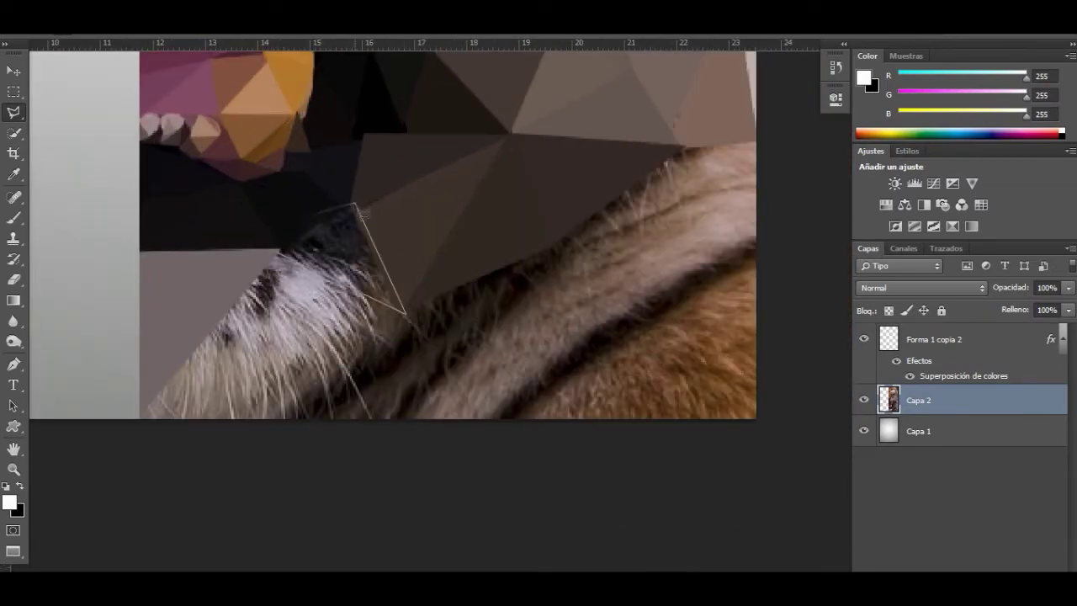
pyautogui.scroll(-1, 421, 354)
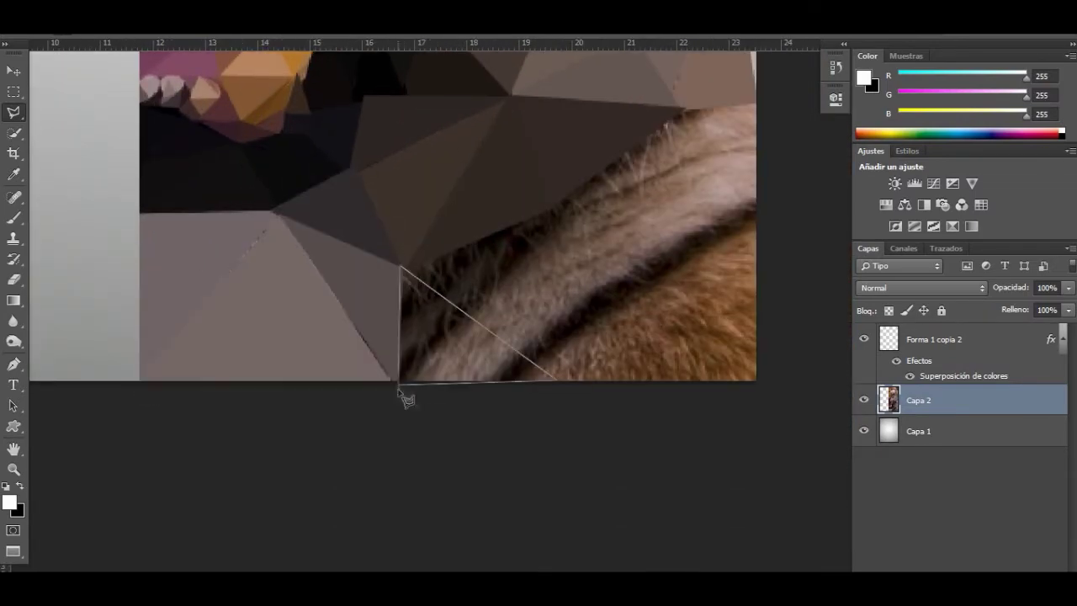
pyautogui.click(553, 205)
pyautogui.scroll(-1, 556, 362)
pyautogui.click(444, 376)
pyautogui.hotkey('ctrl', 'f')
pyautogui.hotkey('ctrl', 'd')
# Duplicate the half-face layer, flip it horizontally and place it on the left half
pyautogui.hotkey('ctrl', '0')
pyautogui.press('v')
pyautogui.hotkey('ctrl', 'j')
pyautogui.hotkey('ctrl', 't')
pyautogui.moveTo(622, 303); pyautogui.dragTo(260, 303)
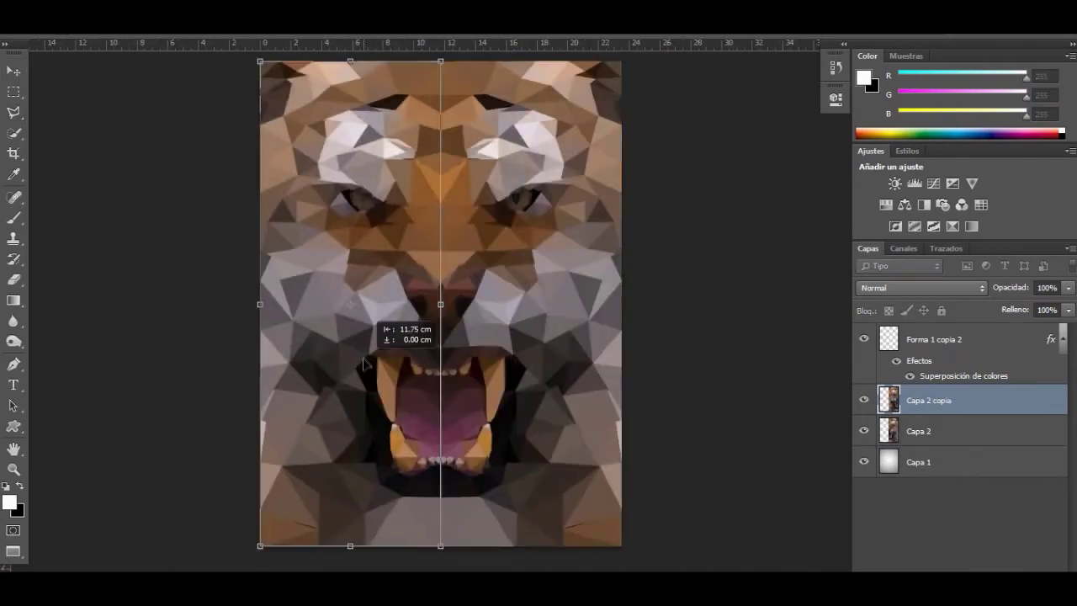
pyautogui.press('Return')
# Merge both face halves into one layer and duplicate it
pyautogui.hotkey('ctrl', '-')
pyautogui.keyDown('shift'); pyautogui.click(922, 432); pyautogui.keyUp('shift')
pyautogui.hotkey('ctrl', 'alt', 'e')
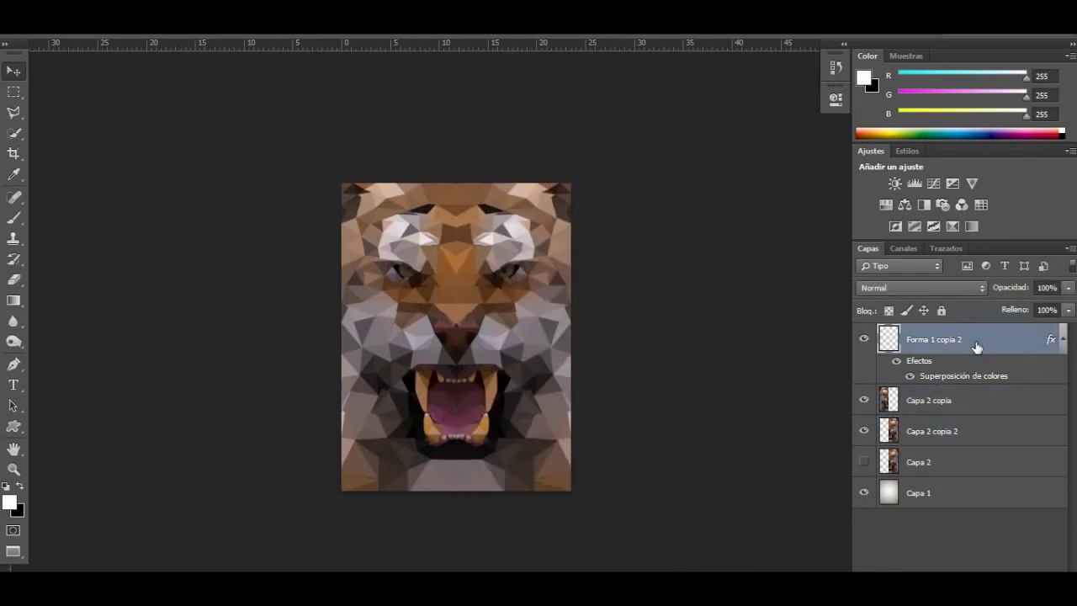
pyautogui.scroll(2, 586, 337)
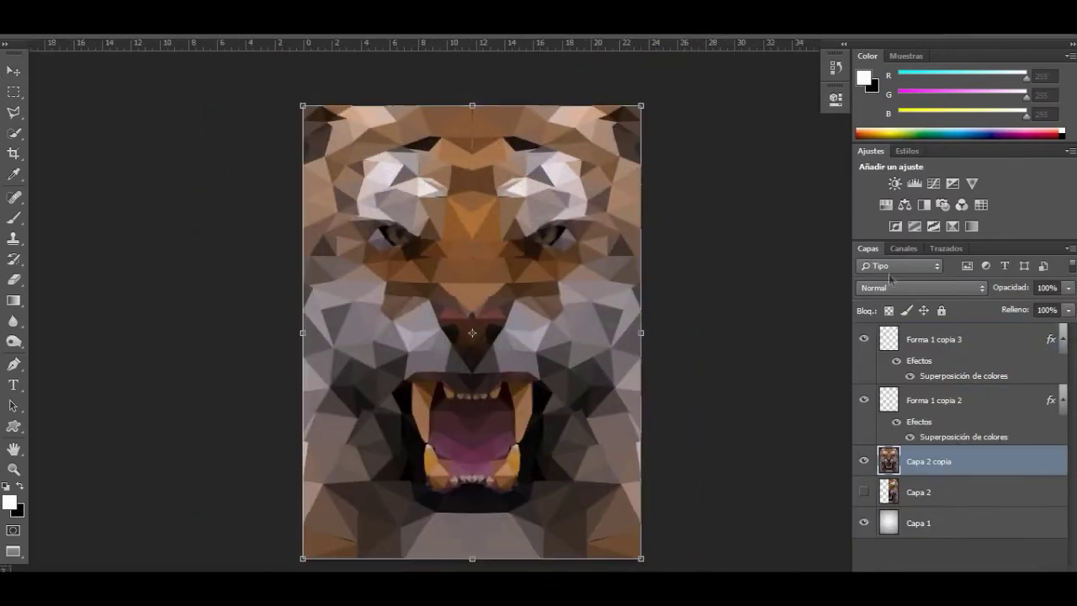
pyautogui.hotkey('ctrl', 'j')
# Set the copied blue colour layer's blend mode to Superponer (Overlay)
pyautogui.rightClick(1009, 423)
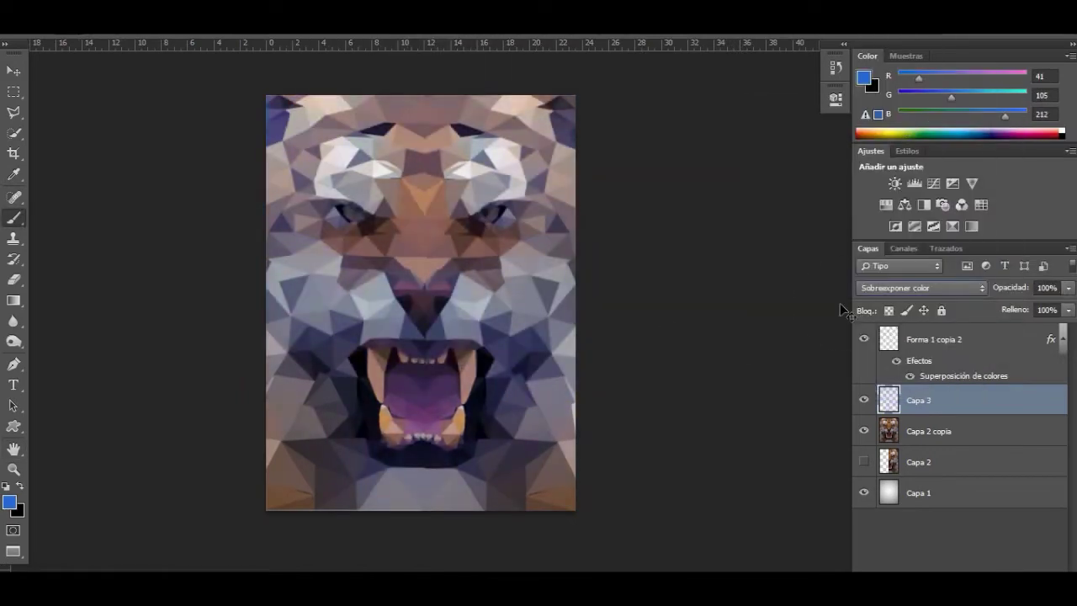
pyautogui.click(894, 288)
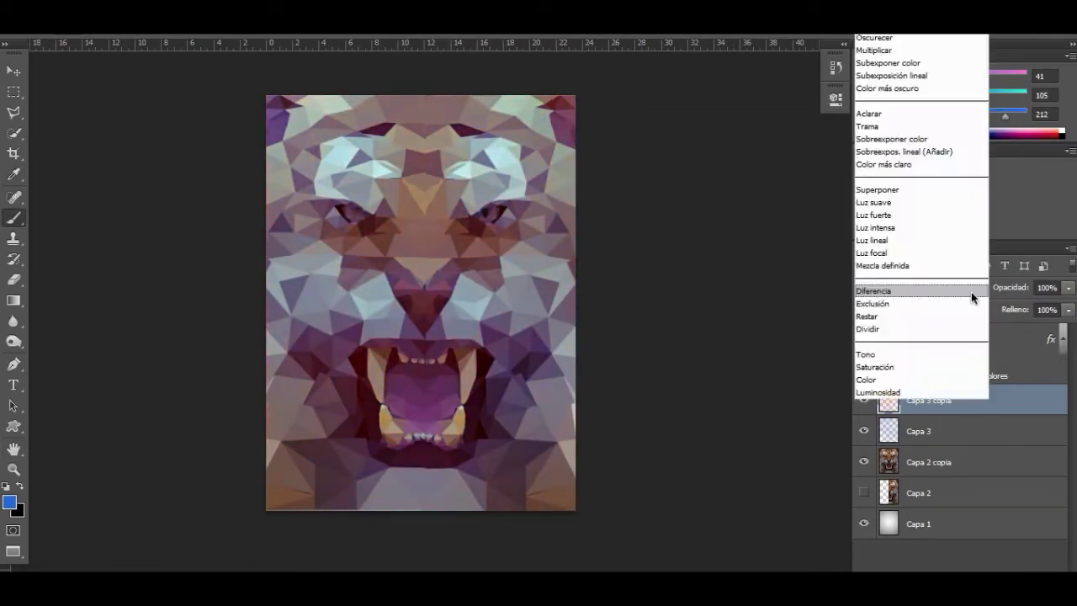
pyautogui.click(962, 292)
pyautogui.scroll(-2, 962, 292)
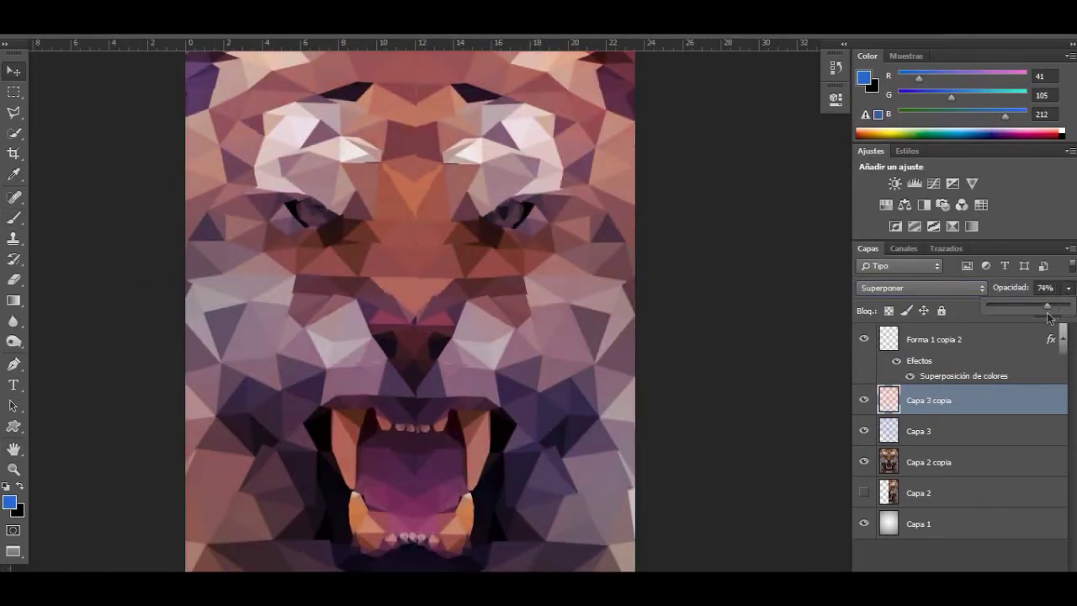
# Scroll down to view the finished purple-pink low-poly tiger face
pyautogui.scroll(-3, 587, 396)
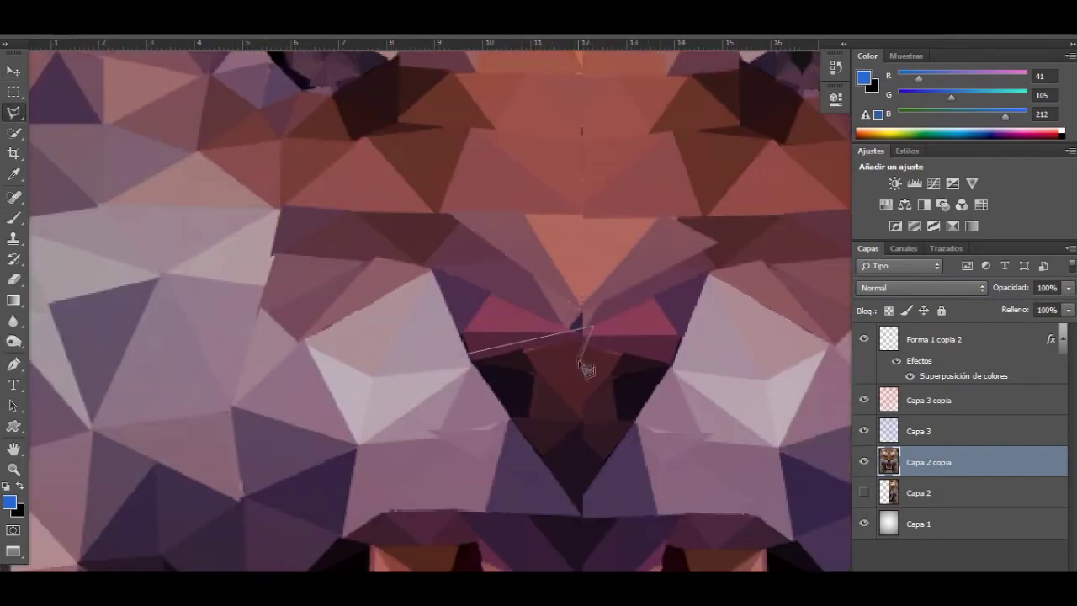